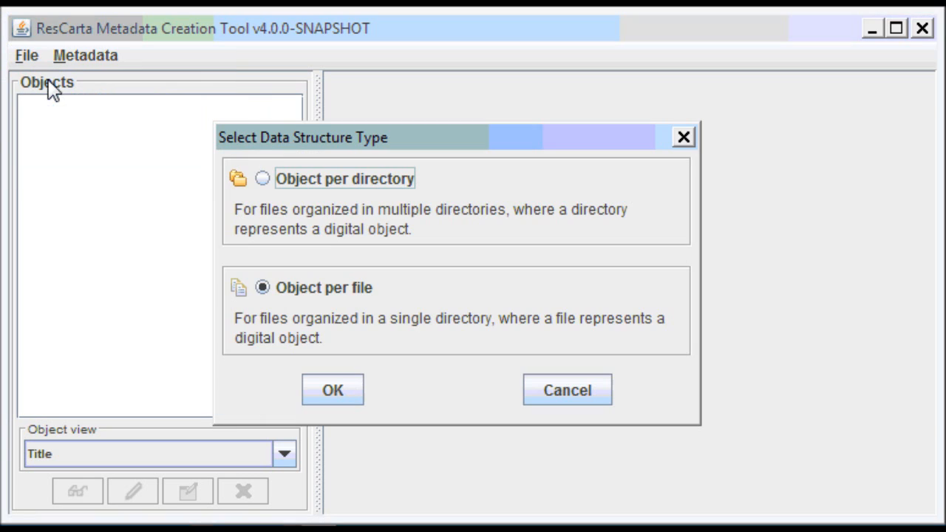
Choose Object per file and open the zorba folder inside audio as the data directory.
left_click(332, 392)
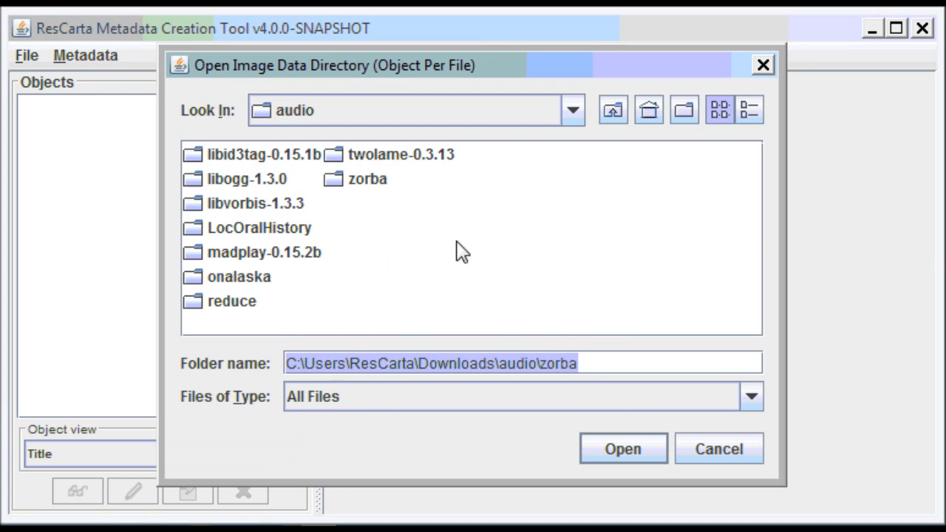
left_click(486, 122)
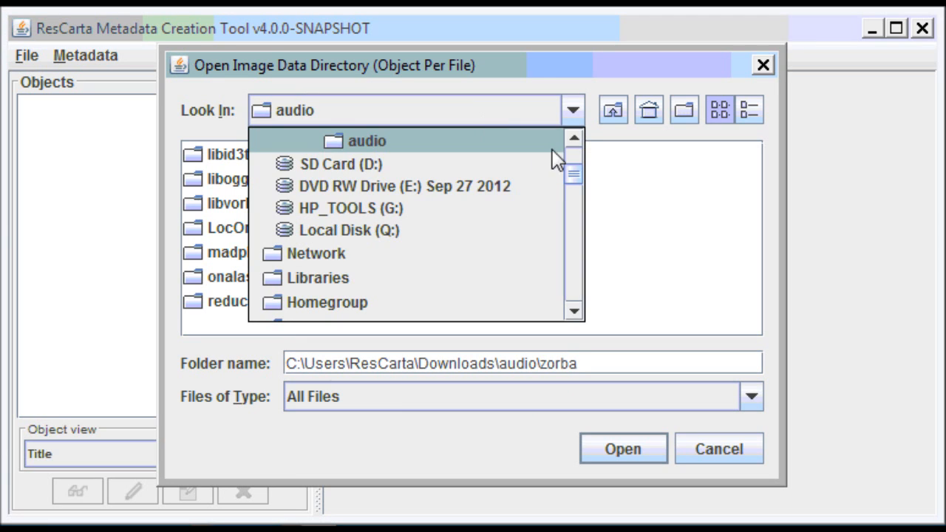
left_click(571, 140)
left_click(571, 140)
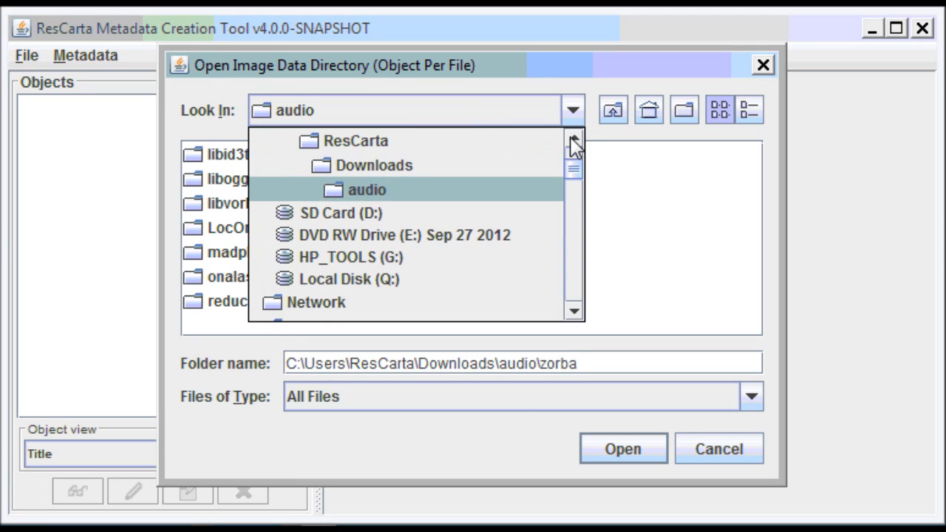
left_click(385, 187)
left_click(372, 188)
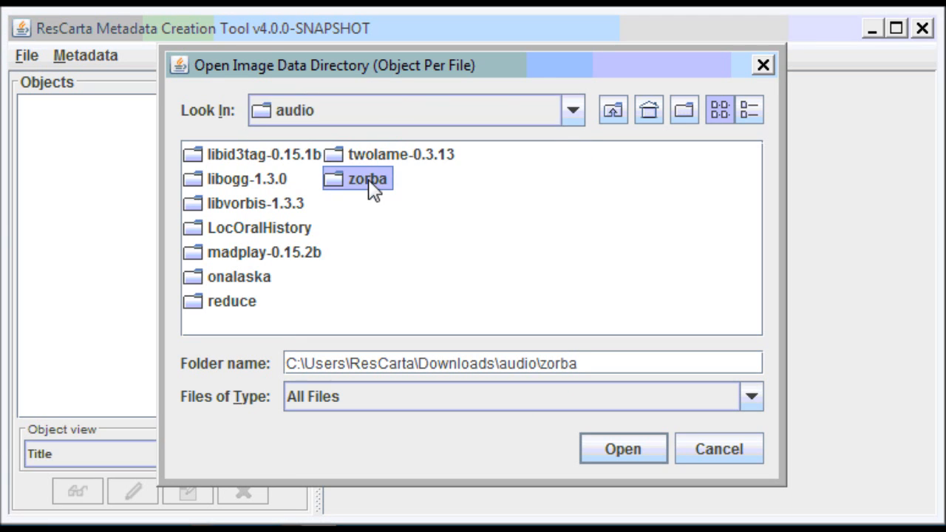
left_click(623, 448)
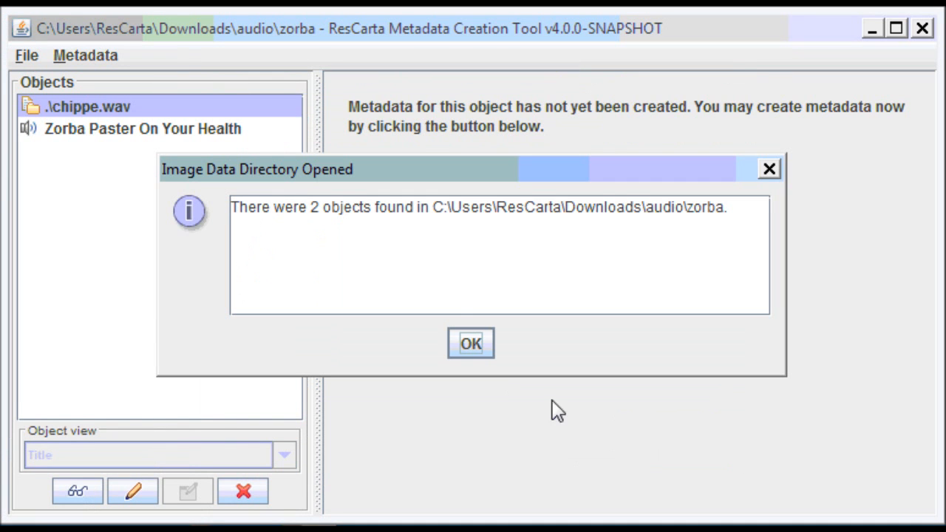
Create an Audio Recording record for chippe.wav under ResCarta Foundation and aggregator 20120907.
left_click(470, 346)
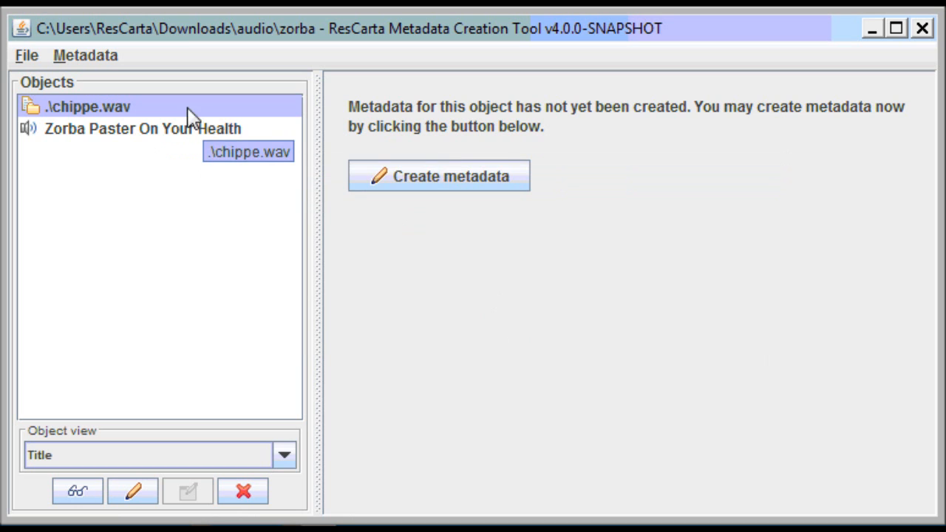
left_click(408, 181)
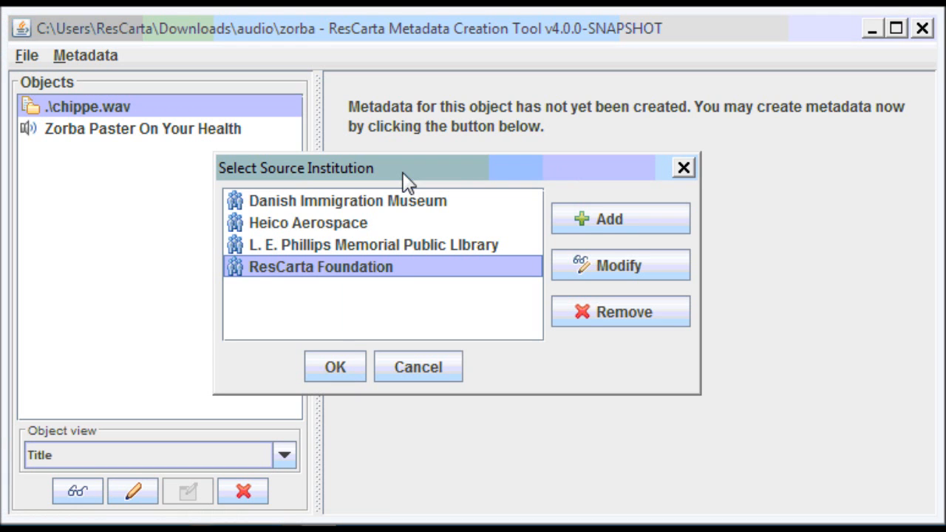
left_click(349, 363)
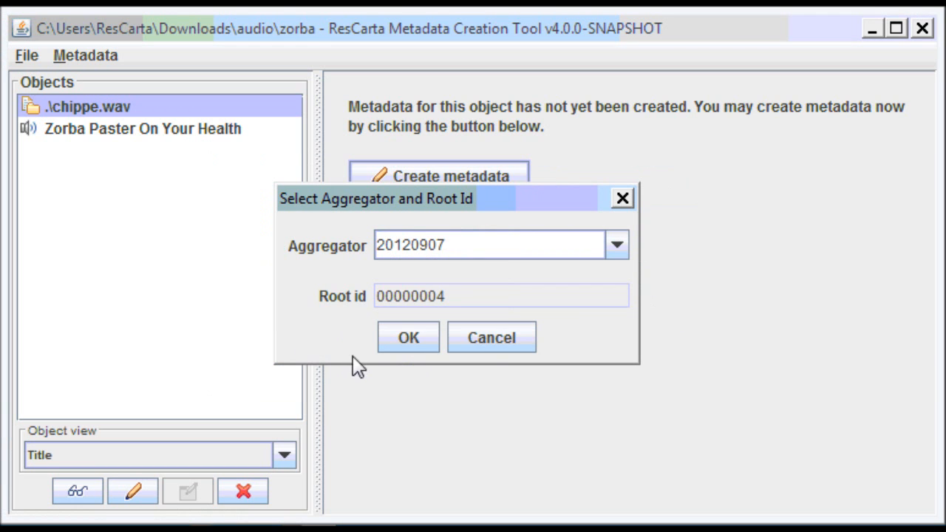
left_click(412, 340)
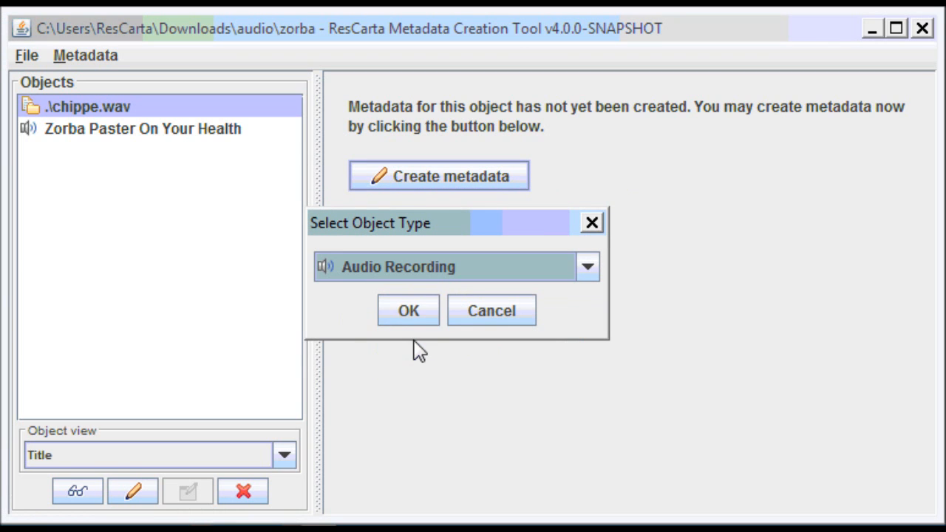
left_click(422, 312)
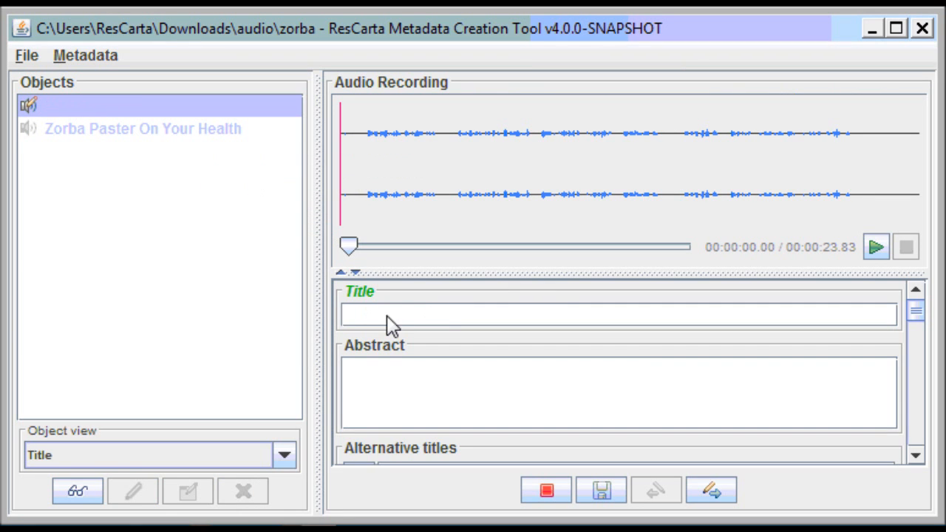
Enter title 'Chippewa Valley Historical Society' and abstract 'Message from the founder', then begin adding a name.
left_click(387, 321)
type("Chippewa Valley ")
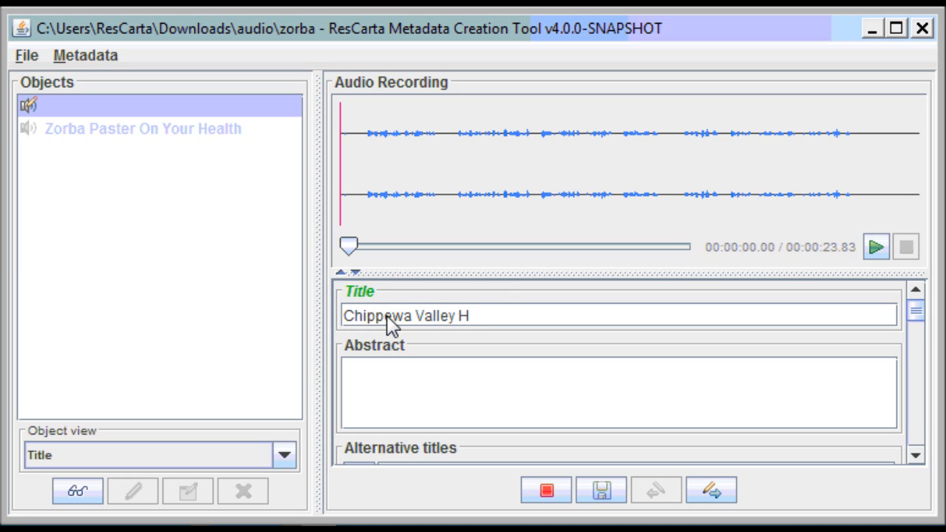
type("History")
type("ui")
type("cal ")
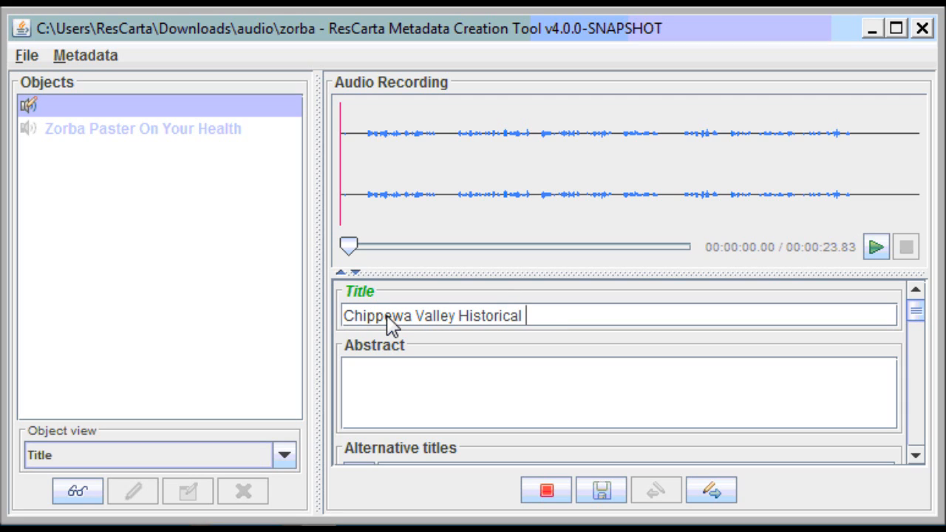
type("Society")
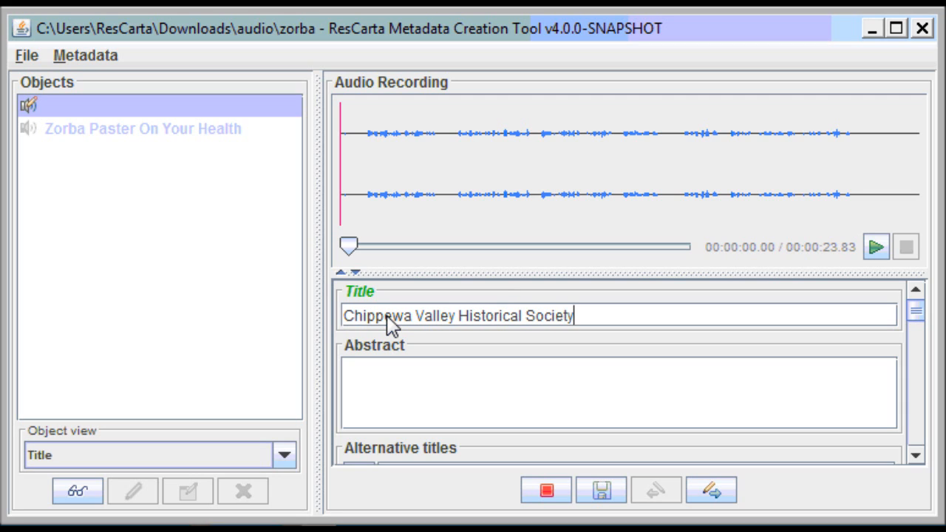
left_click(399, 399)
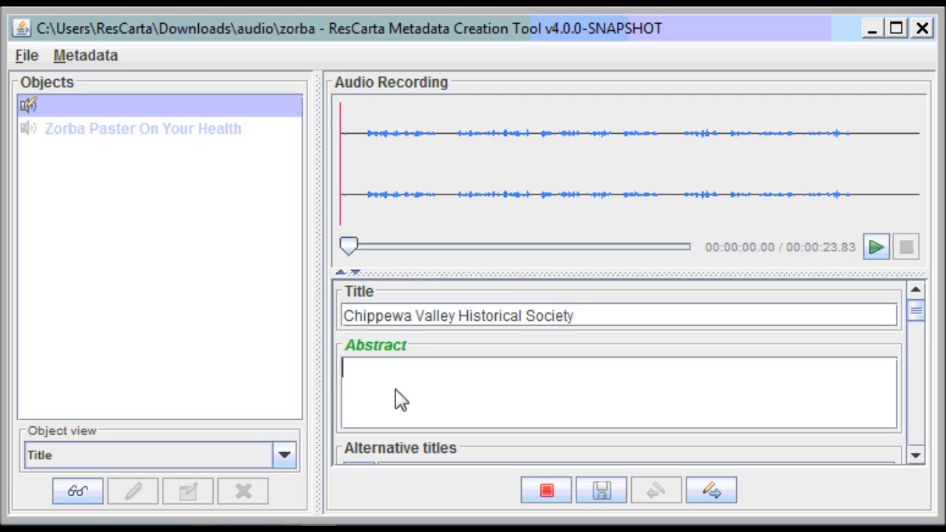
type("Message from ")
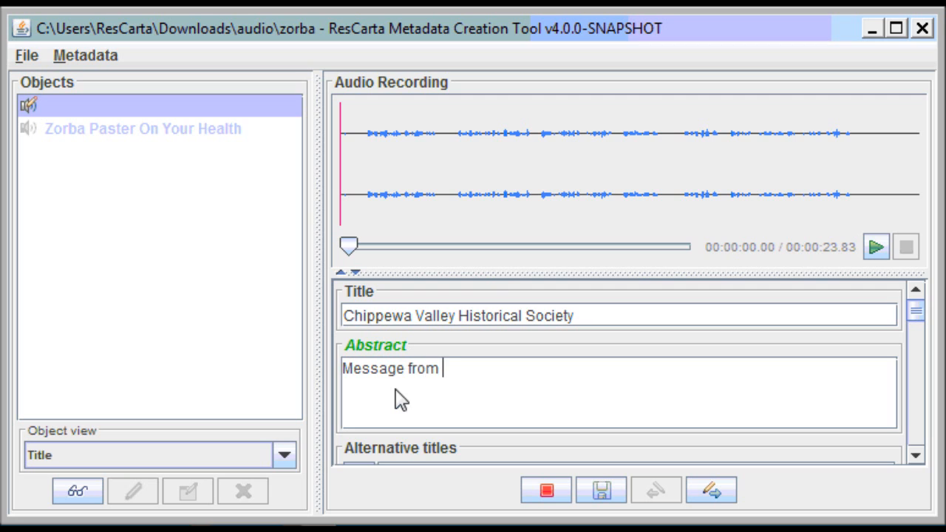
type("the founder")
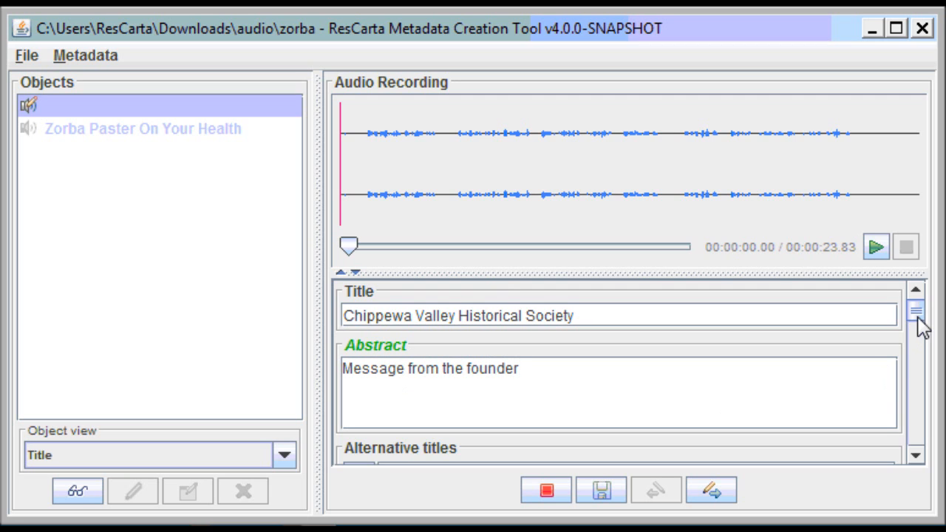
left_click_drag(920, 325, 916, 351)
left_click(360, 326)
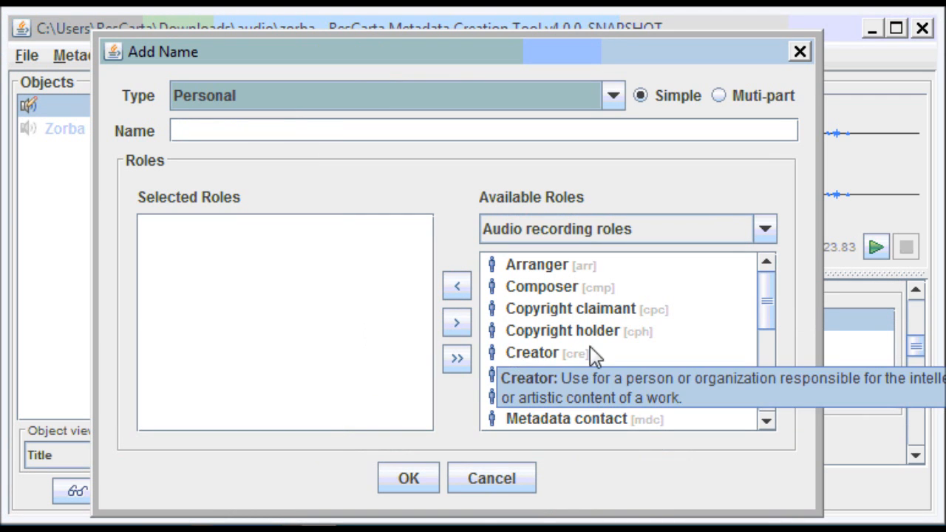
Enter the person's name in Add Name and save it with the Creator role.
left_click(541, 358)
left_click(297, 134)
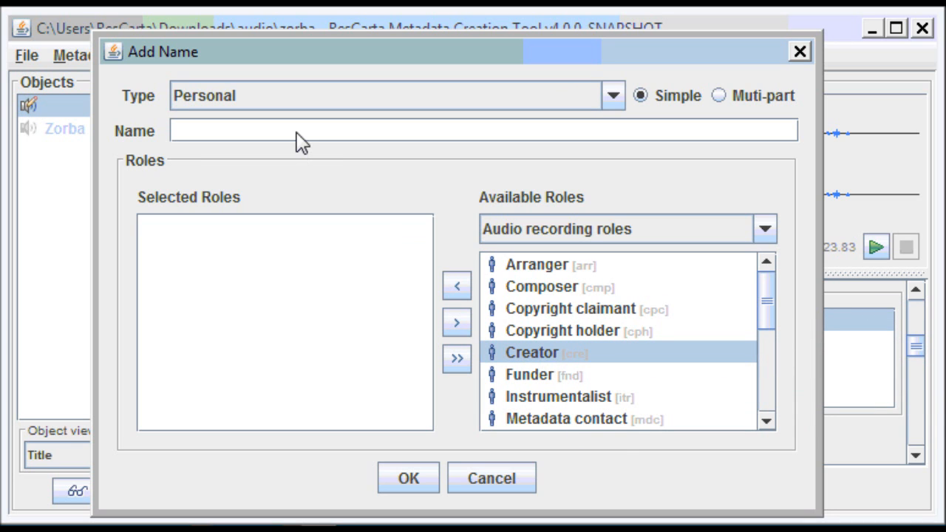
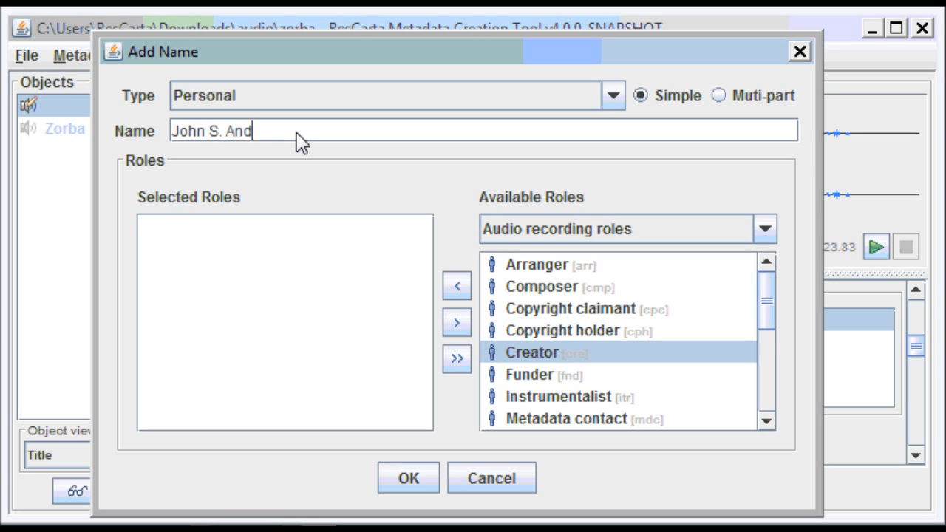
left_click(414, 479)
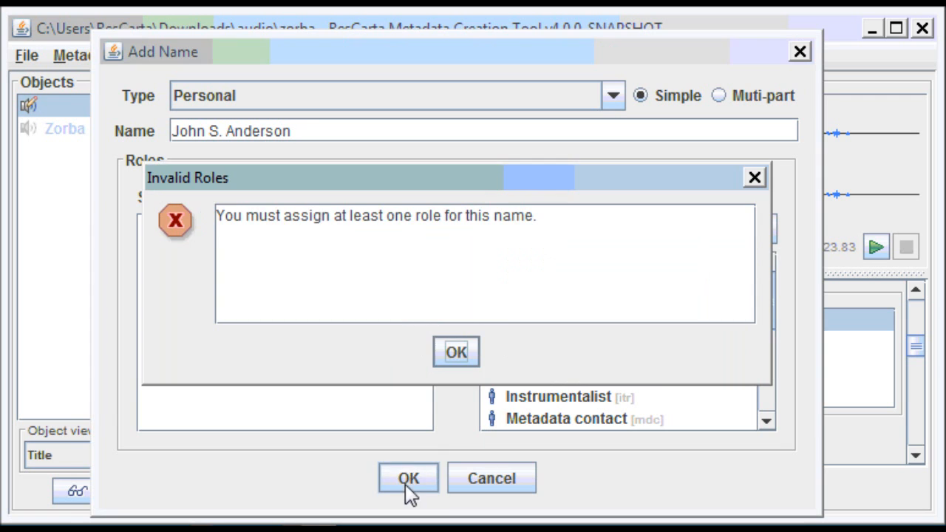
left_click(457, 353)
double_click(513, 355)
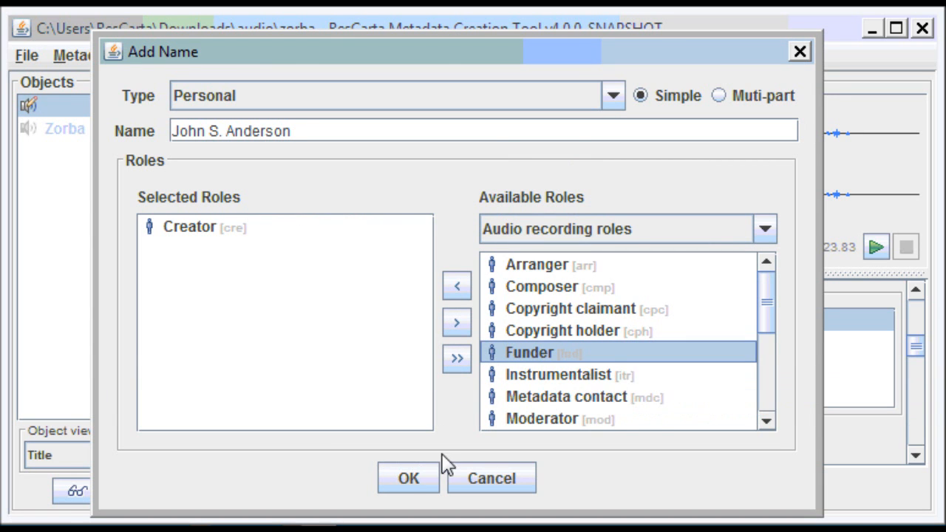
left_click(419, 484)
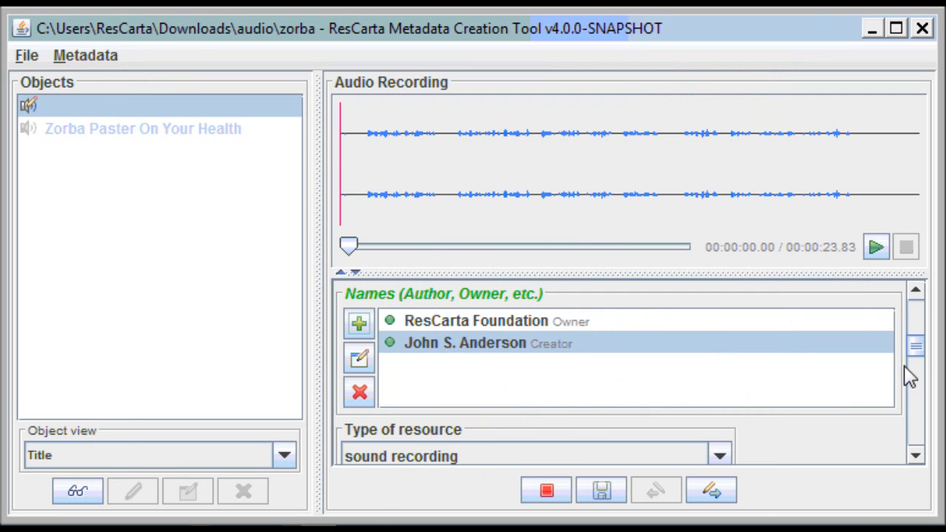
Set the actual publication date to 2012-09-07.
scroll(920, 365, "down", 2)
left_click_drag(920, 364, 921, 393)
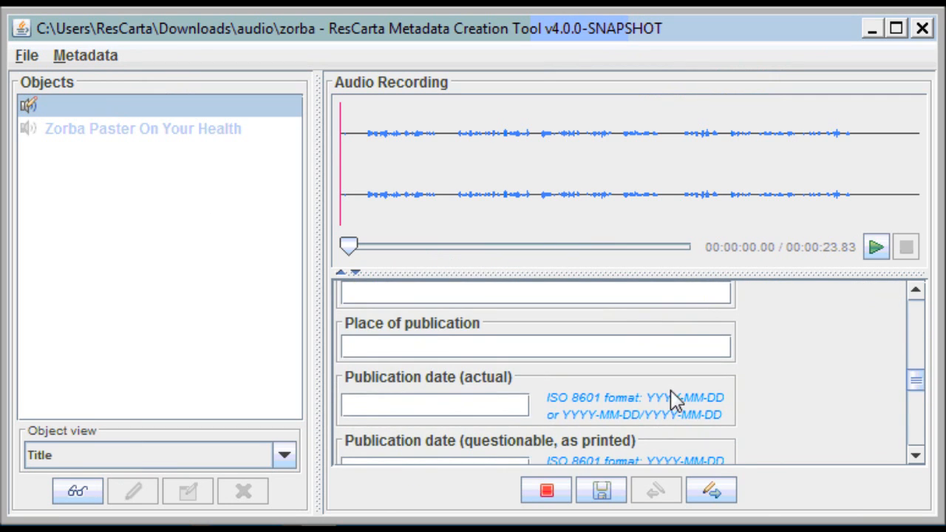
left_click(503, 418)
type("2012-")
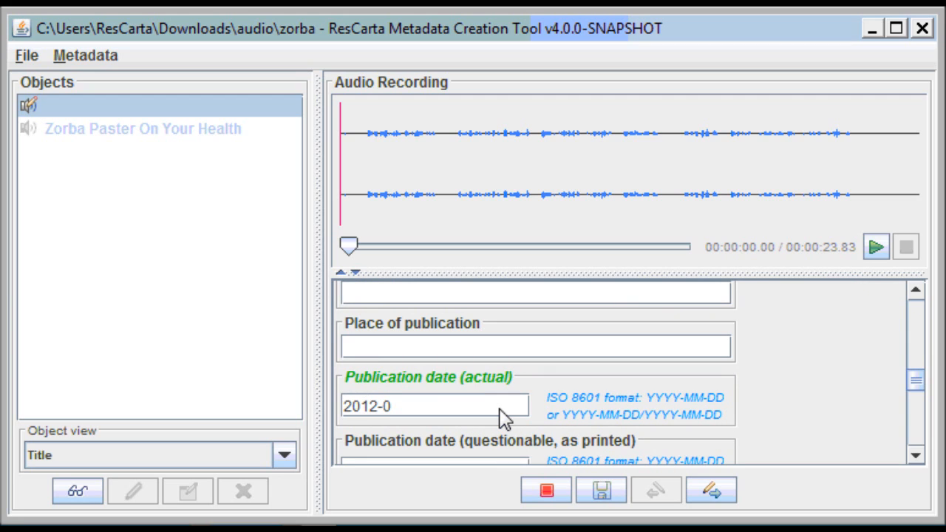
type("0907")
key("BackSpace")
key("BackSpace")
type("-07")
Set the capture date to 2012-09-07.
scroll(714, 417, "down", 1)
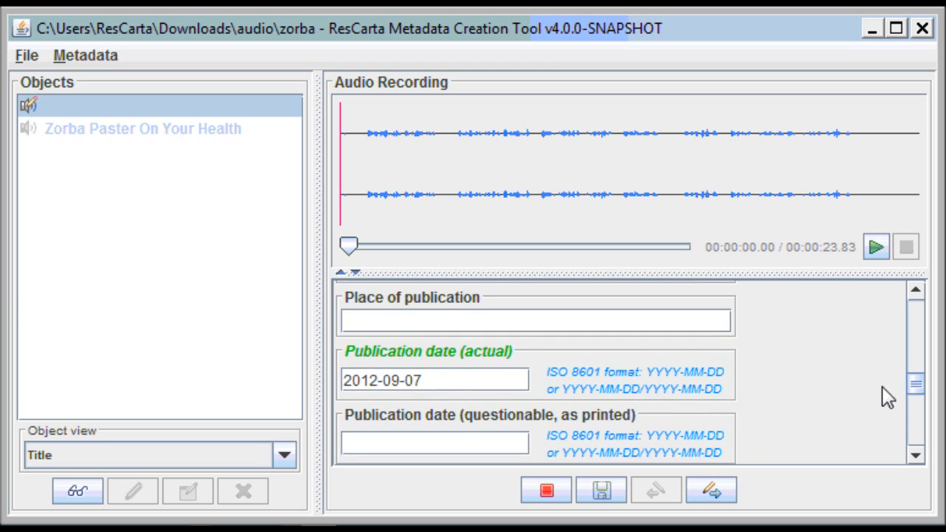
left_click_drag(915, 394, 915, 412)
left_click(404, 342)
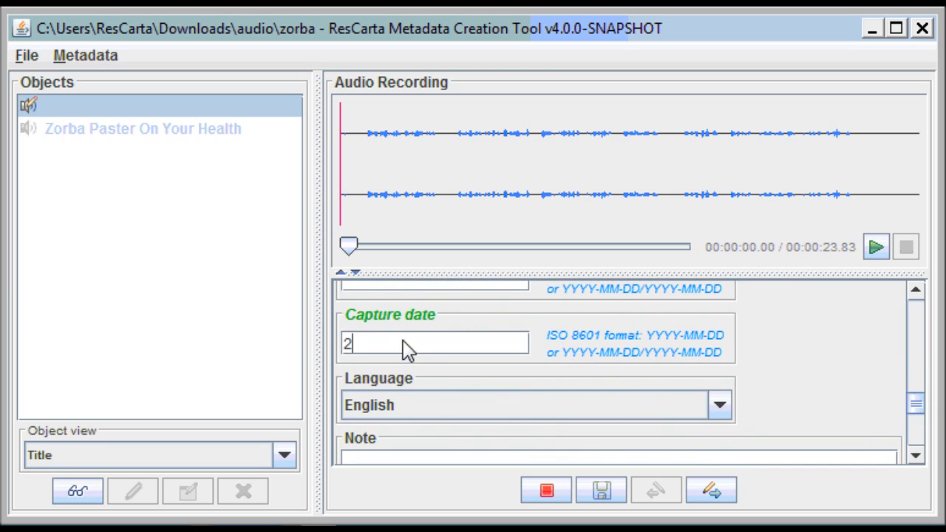
type("2012-09")
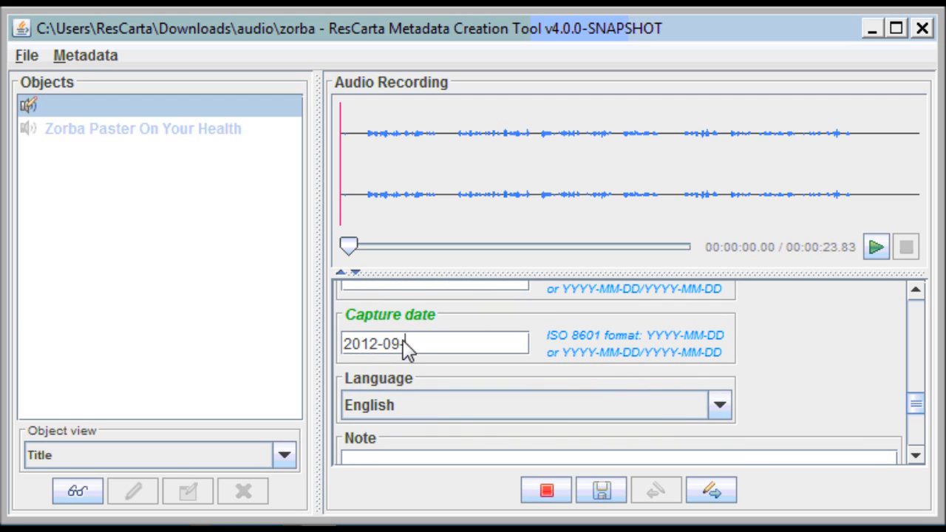
type("-07")
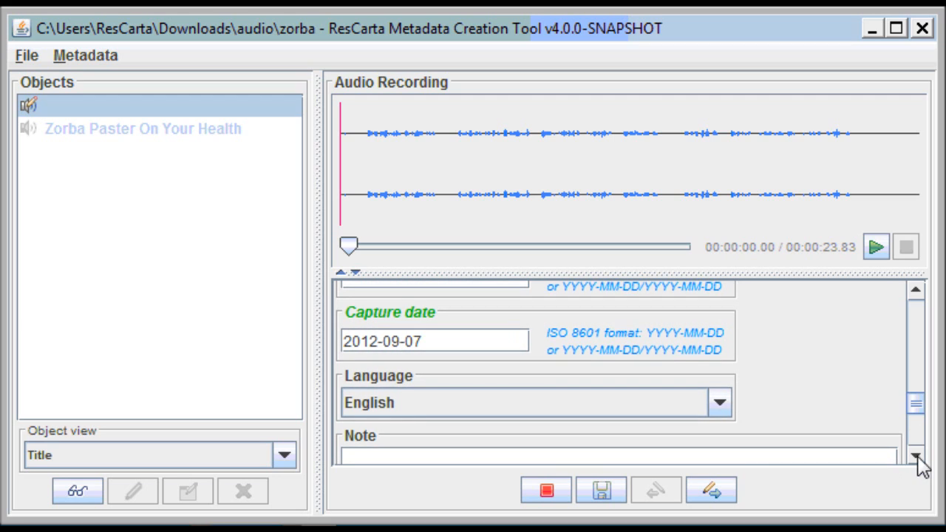
scroll(921, 424, "down", 2)
scroll(923, 429, "down", 1)
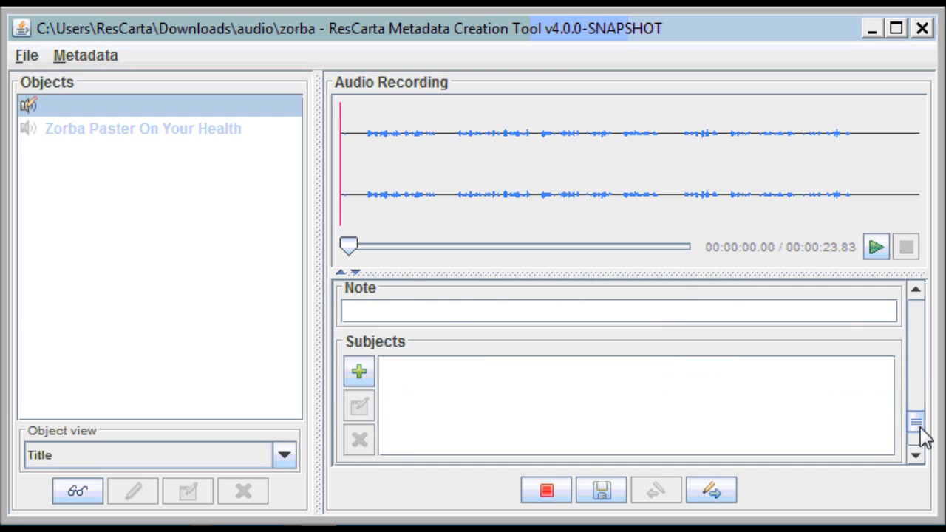
Start a geographic subject with Country USA and State WI.
left_click(362, 376)
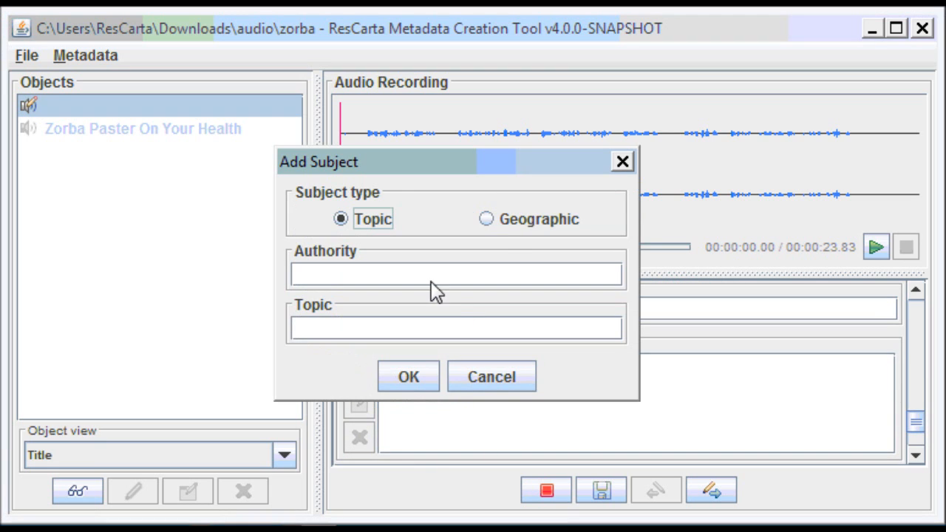
left_click(488, 220)
left_click(404, 287)
type("U")
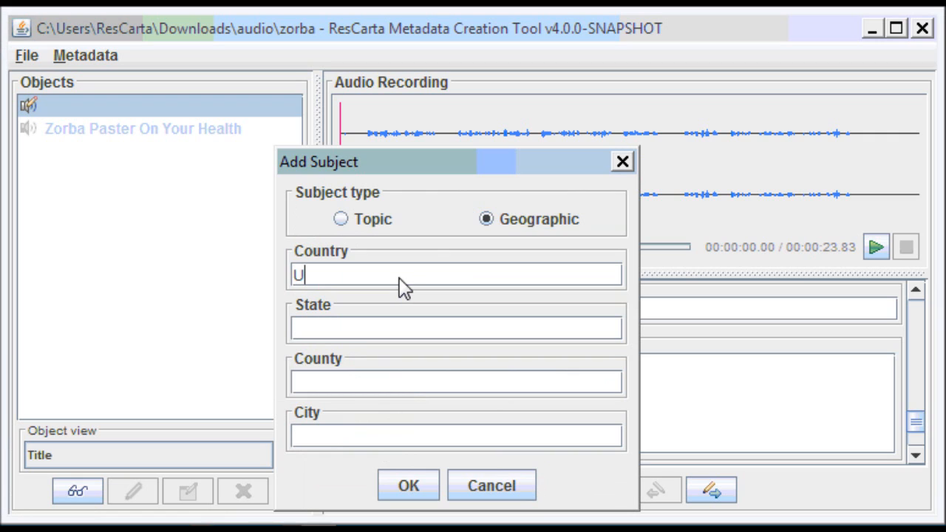
type("SA")
left_click(372, 338)
type("WI")
Fill County and City as Eau Claire and confirm the geographic subject.
left_click(381, 392)
type("W")
key("BackSpace")
type("Ea")
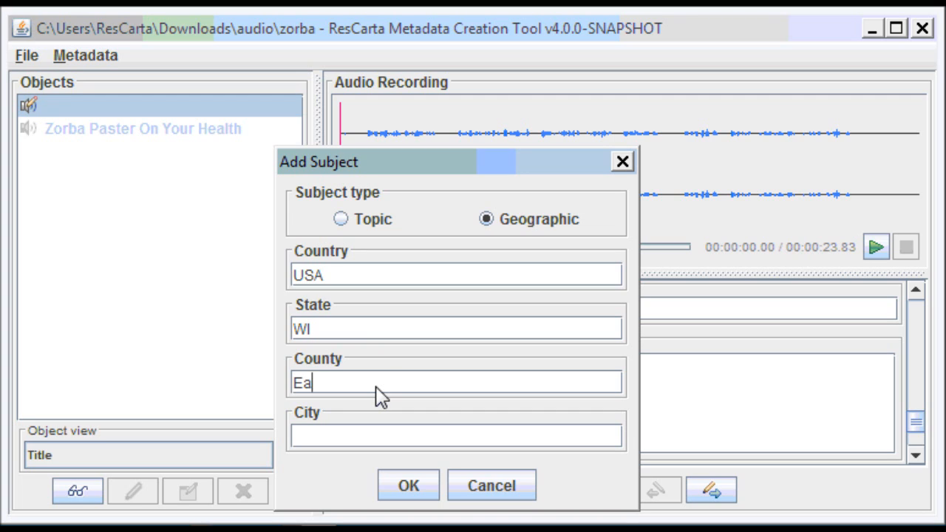
type("u Claire")
left_click(355, 438)
type("Ea")
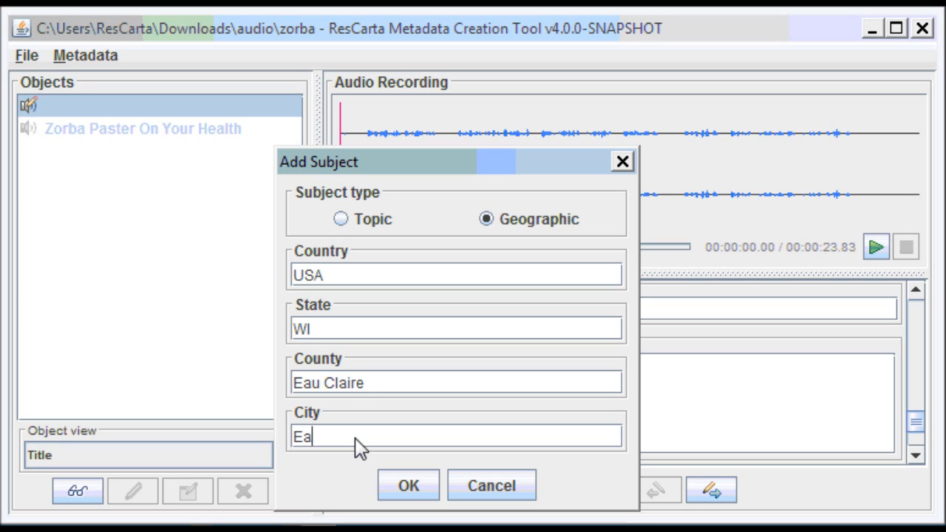
type("u Claire")
left_click(405, 487)
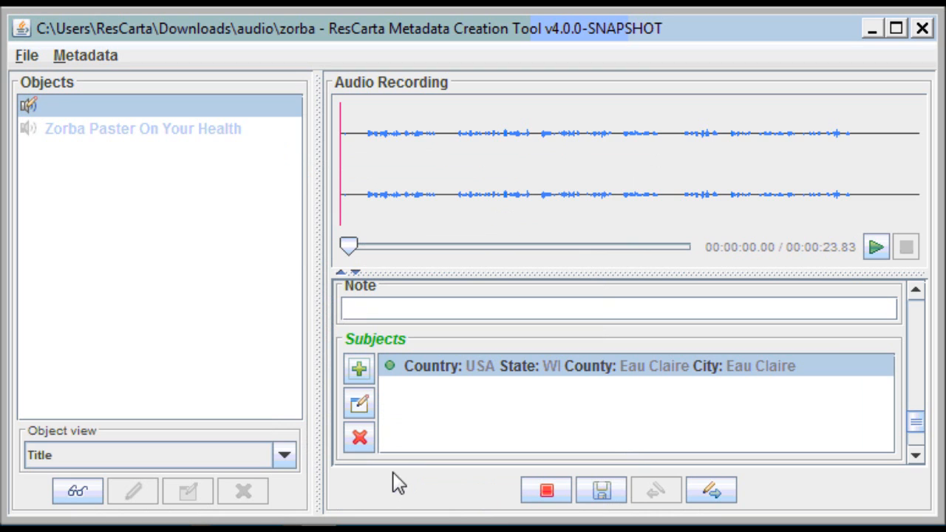
Save the chippe.wav metadata changes and close the zorba data directory.
left_click(603, 492)
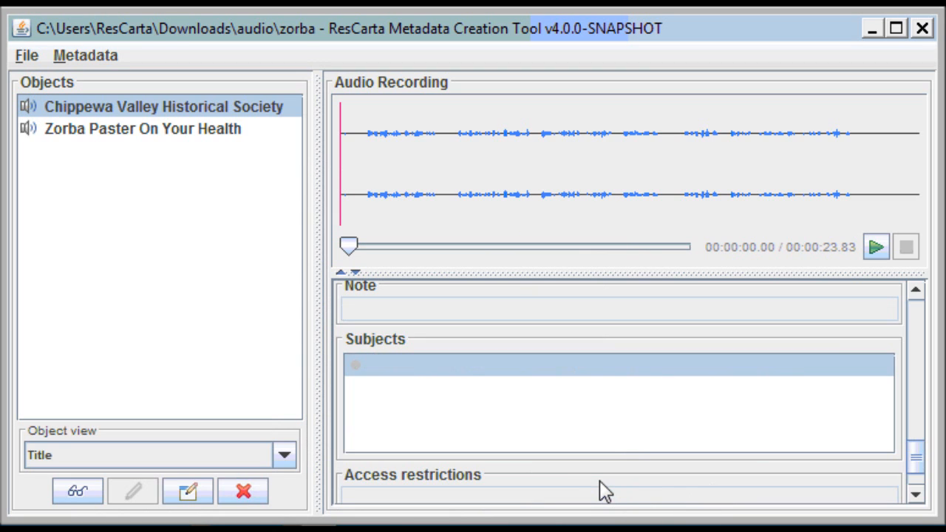
left_click(29, 60)
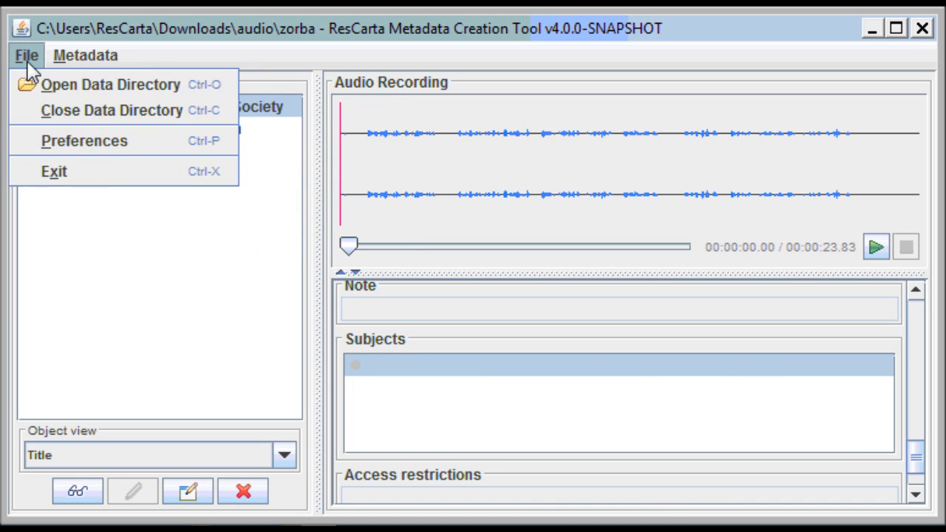
left_click(41, 109)
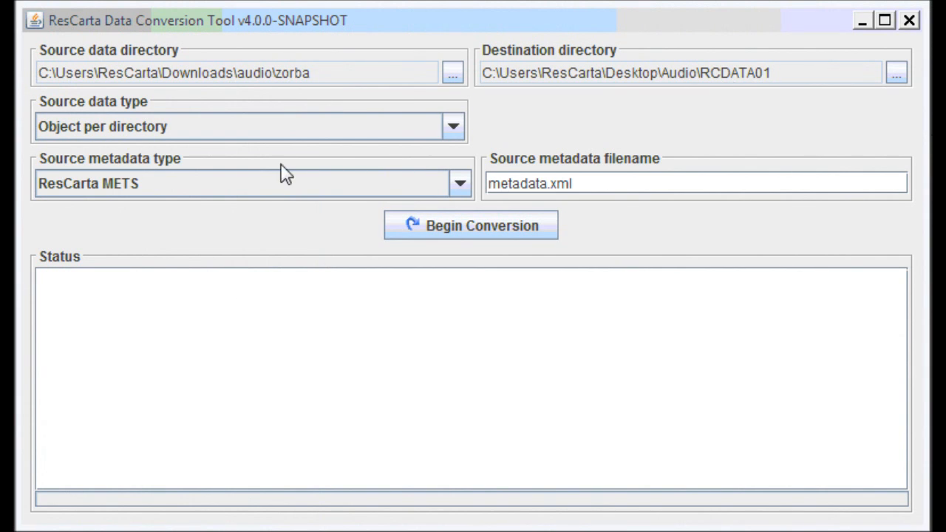
Convert zorba into RCDATA01 using Object per file and ResCarta METS source metadata.
left_click(459, 132)
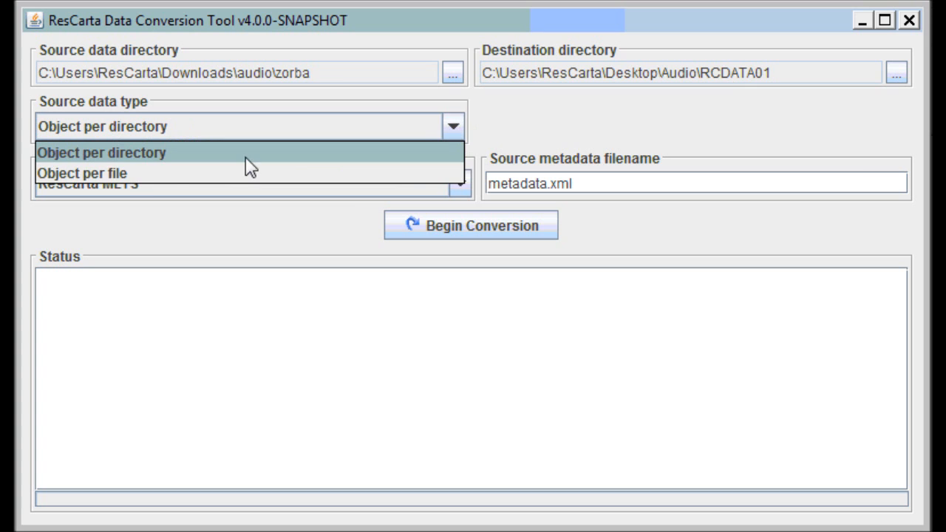
left_click(126, 178)
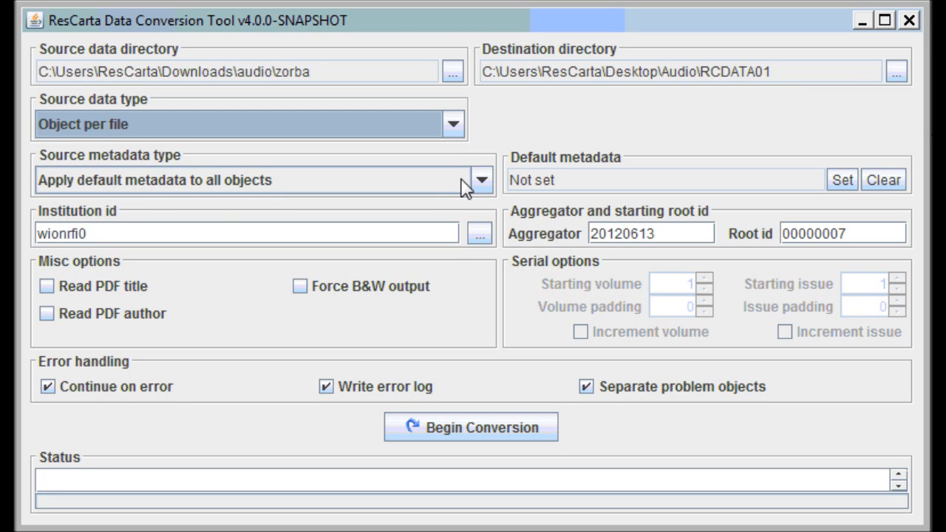
left_click(481, 181)
left_click(306, 225)
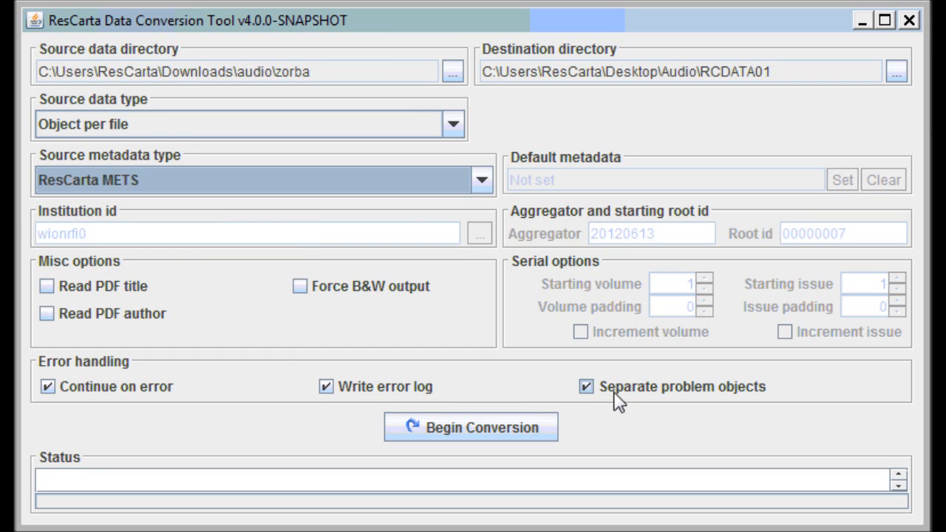
left_click(481, 427)
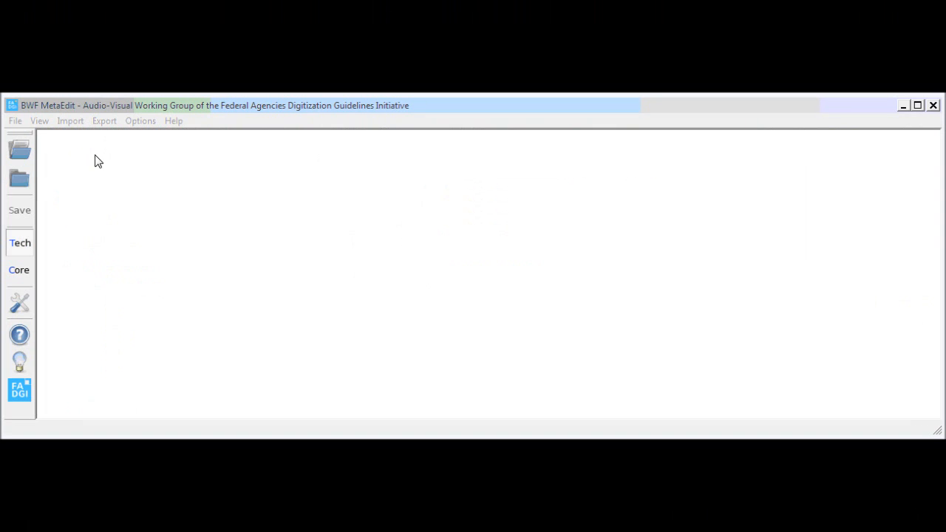
Browse Desktop > Audio > RCDATA01 > wionrfi0 > 20120907 and select the 00000004 folder.
left_click(22, 179)
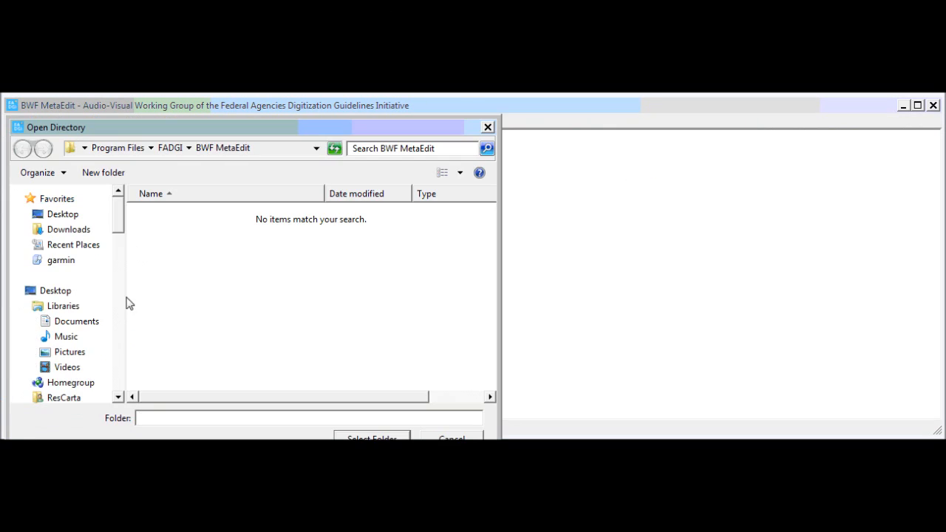
left_click(55, 291)
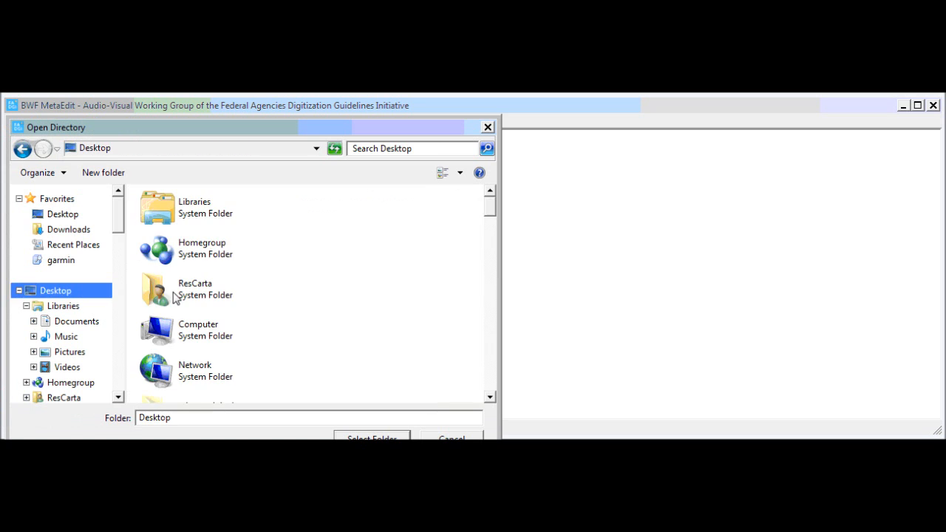
left_click(278, 294)
scroll(279, 296, "down", 3)
scroll(251, 329, "down", 3)
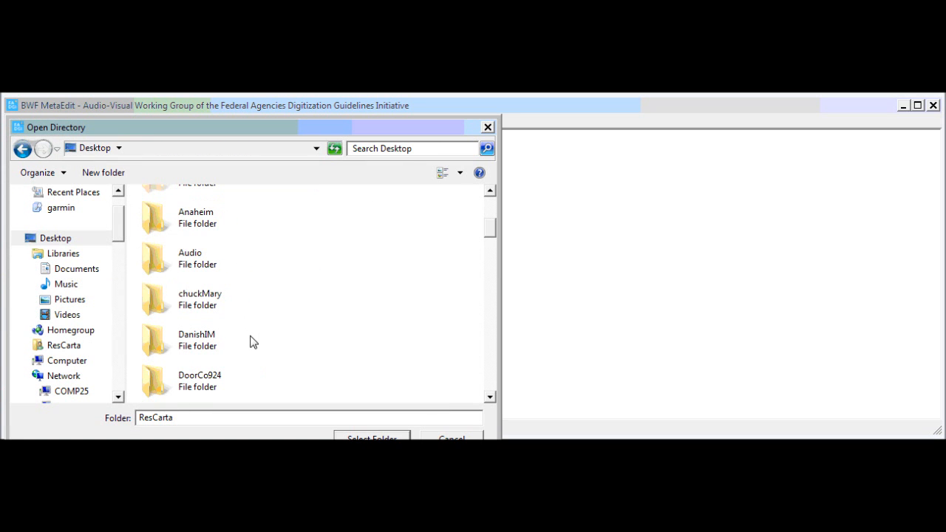
double_click(195, 258)
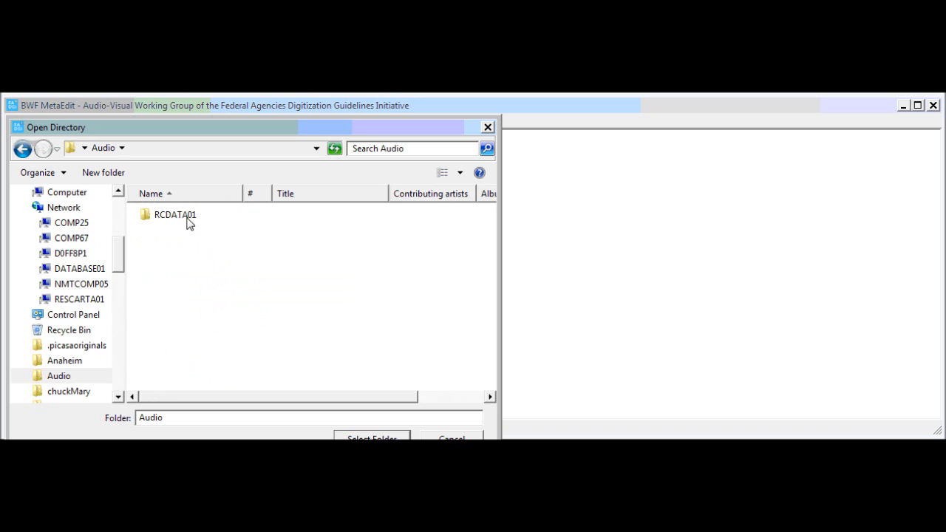
double_click(188, 224)
double_click(185, 231)
left_click(181, 267)
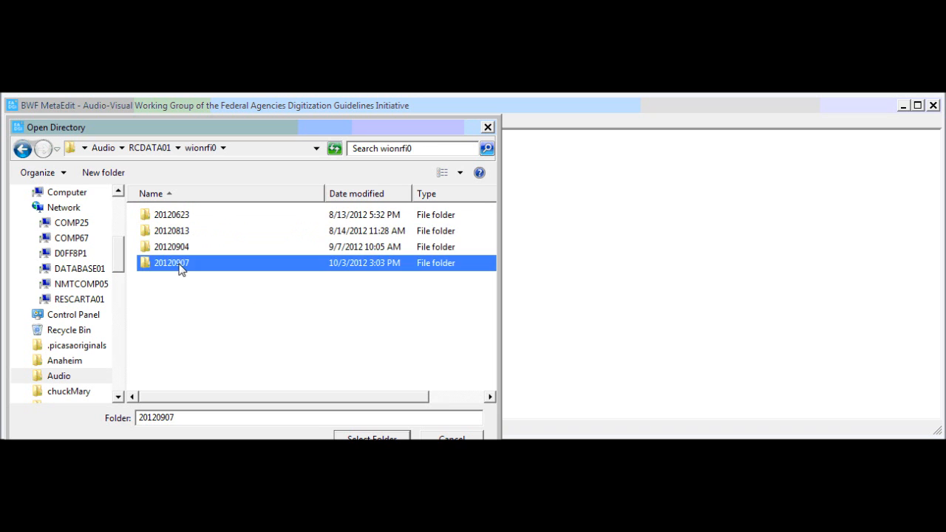
double_click(181, 265)
left_click(178, 216)
double_click(177, 216)
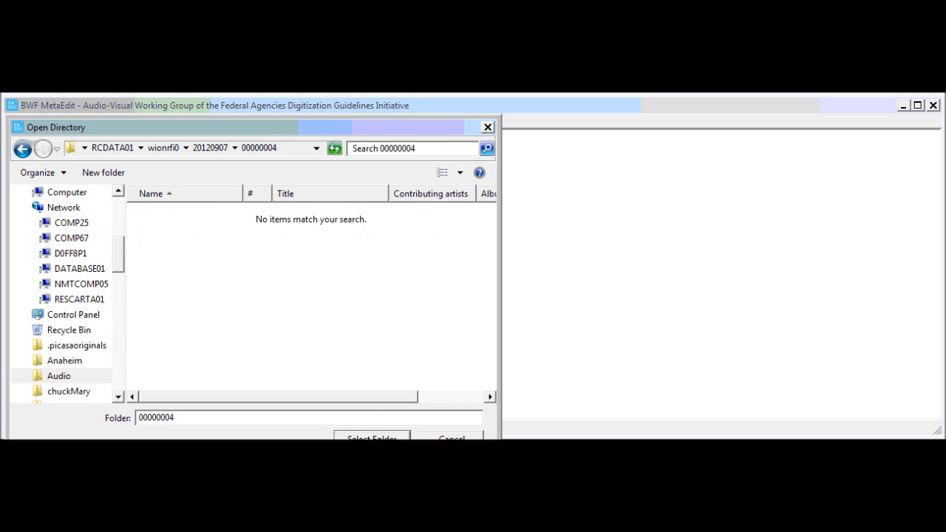
left_click(372, 438)
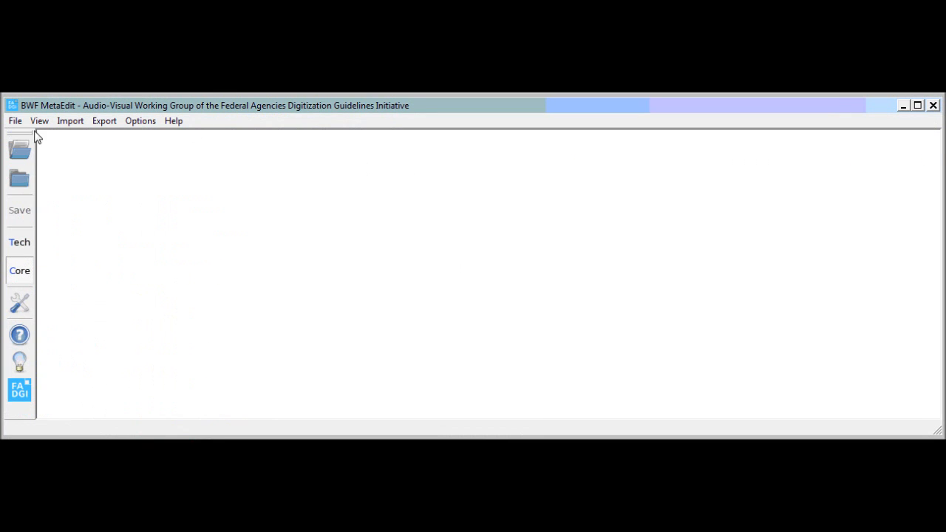
Open folder RCDATA01\wionrfi0\20120907\00000004 via File > Open Directory to list 00000001.wav.
left_click(15, 121)
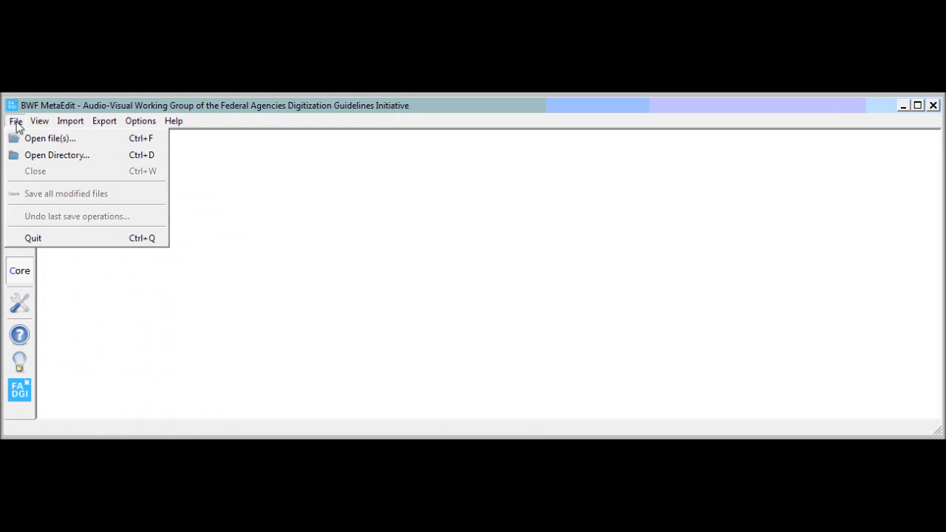
left_click(34, 154)
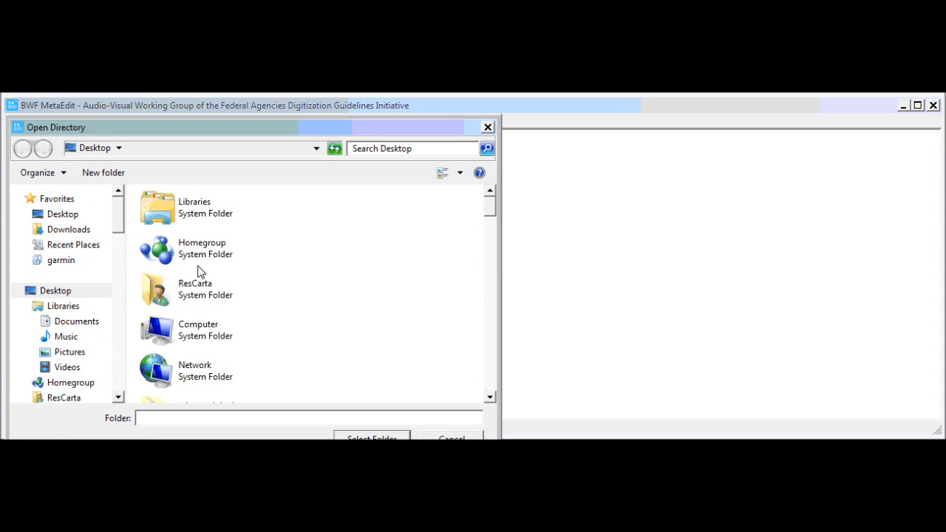
left_click(55, 291)
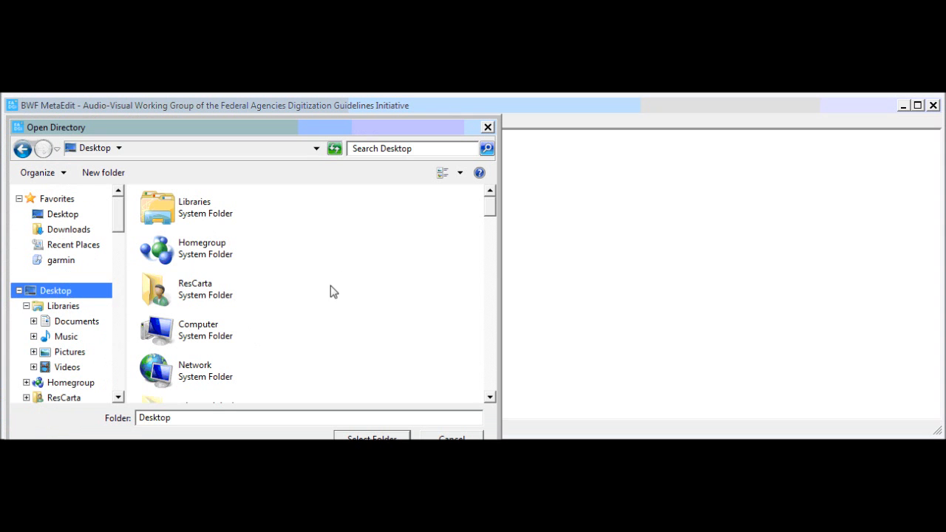
scroll(326, 296, "down", 4)
left_click(313, 306)
scroll(314, 306, "down", 3)
scroll(313, 306, "up", 1)
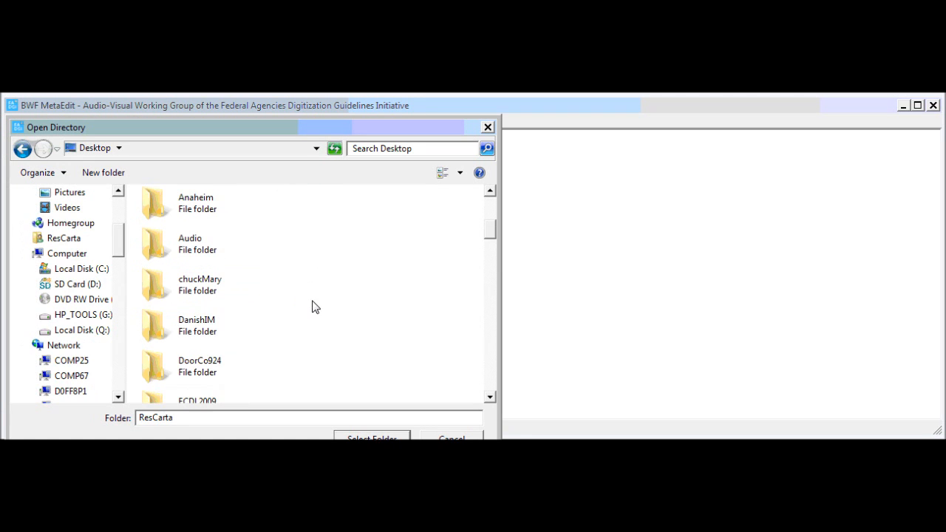
double_click(207, 240)
double_click(181, 217)
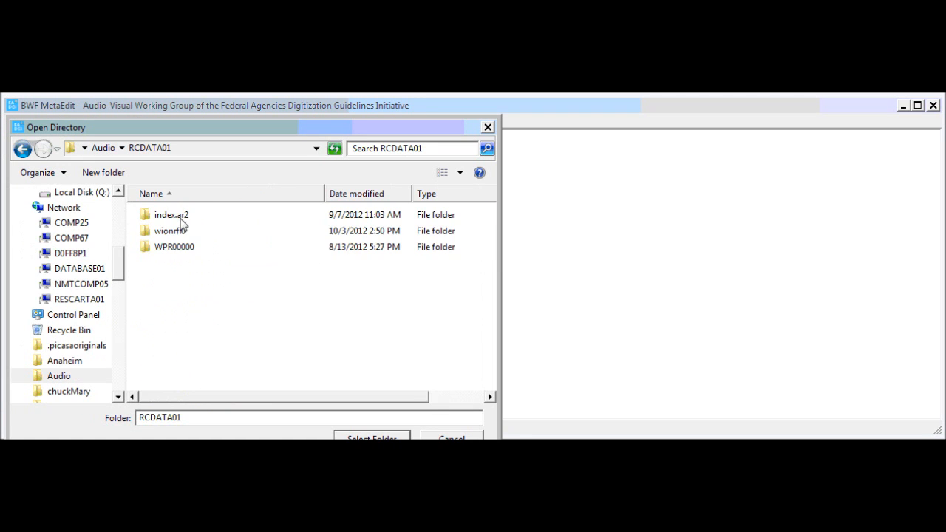
double_click(180, 235)
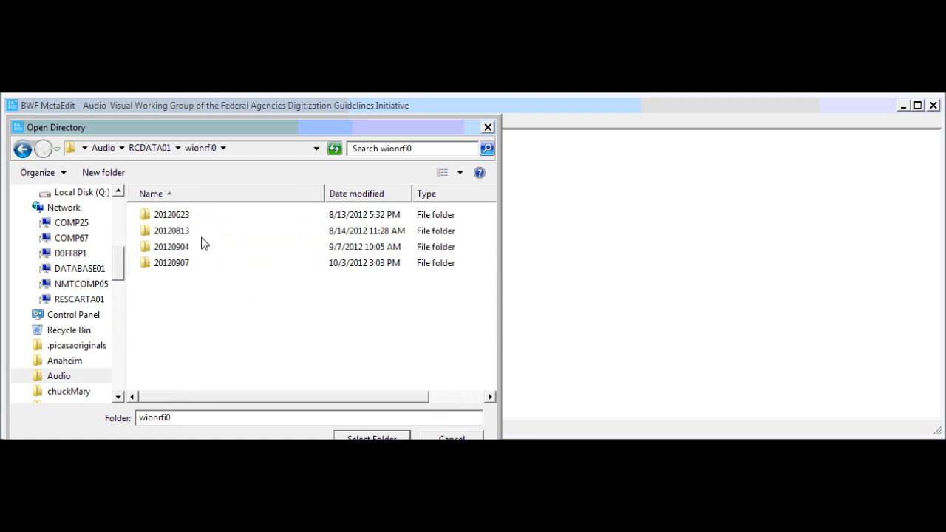
double_click(188, 264)
left_click(183, 224)
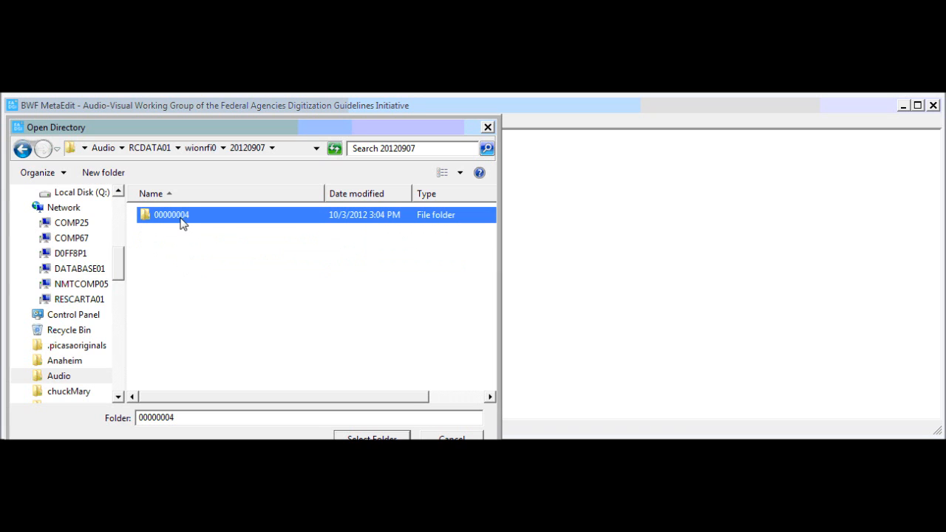
left_click(372, 438)
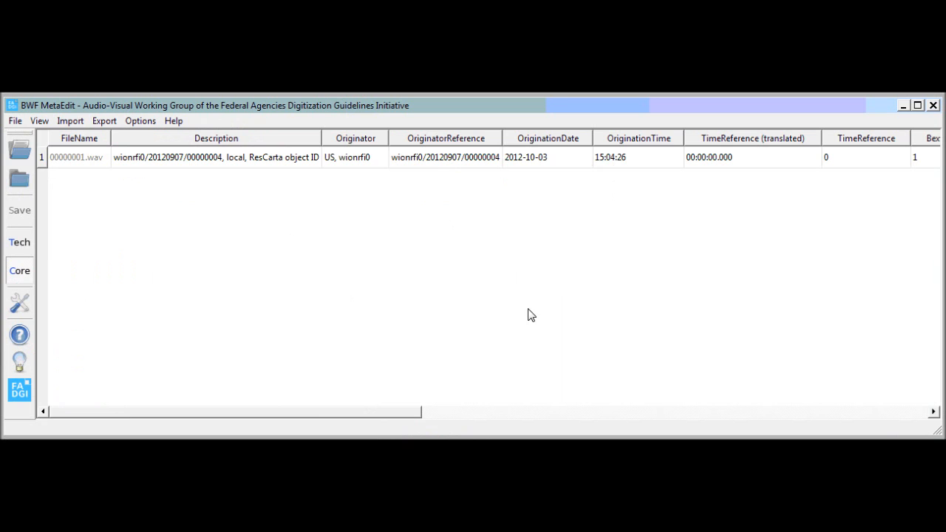
Show 00000001.wav's technical details and check that its aXML chunk holds the MODS record with Eau Claire subject.
left_click(20, 244)
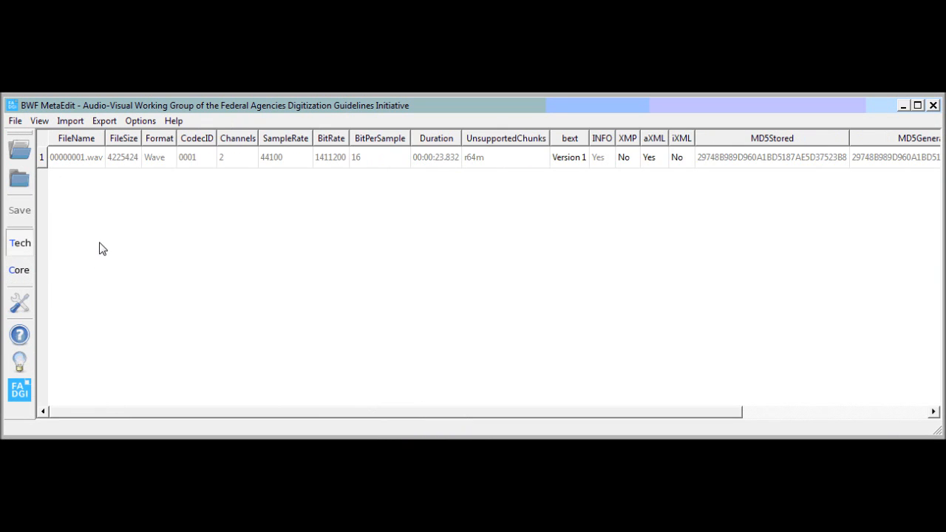
double_click(651, 158)
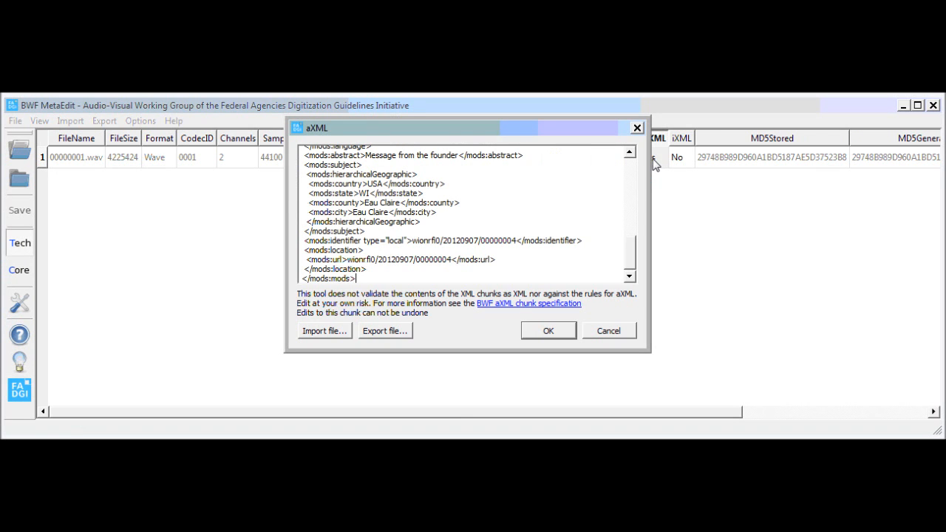
mouse_move(634, 255)
left_mouse_down()
mouse_move(627, 161)
mouse_move(630, 266)
left_mouse_up()
left_click(566, 329)
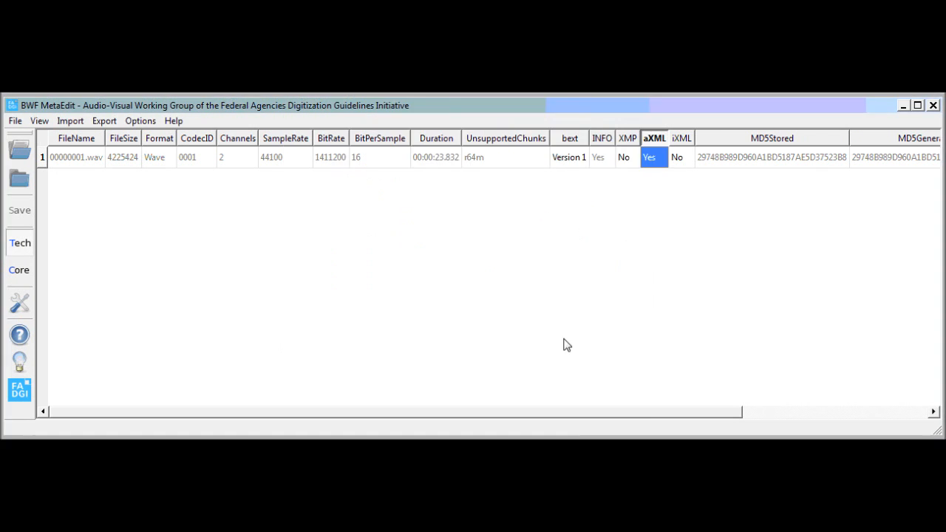
left_click_drag(570, 416, 499, 406)
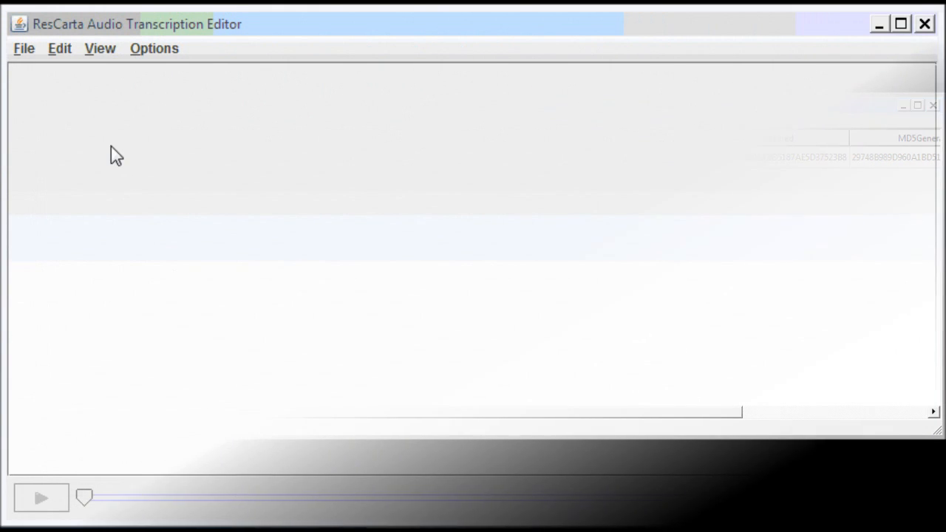
Load the 00000004 audio object and play part of its word-labelled recording.
left_click(24, 50)
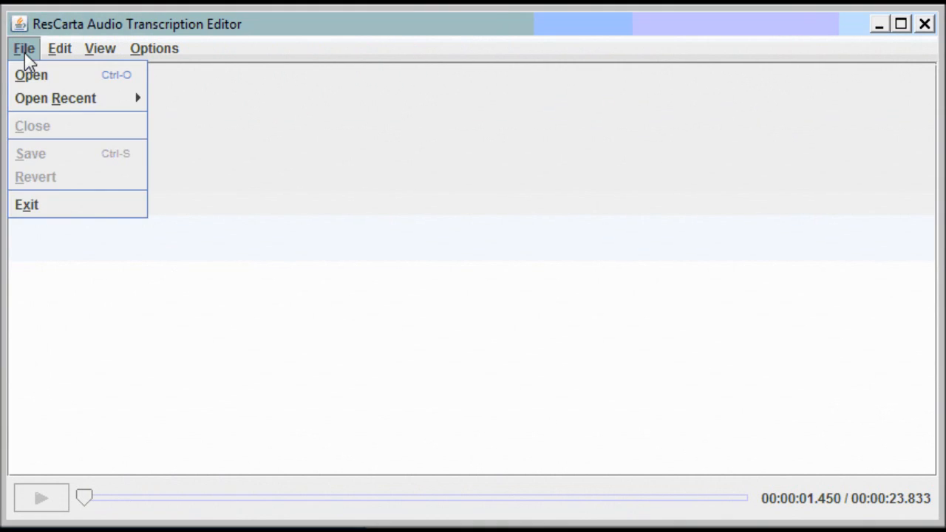
left_click(29, 74)
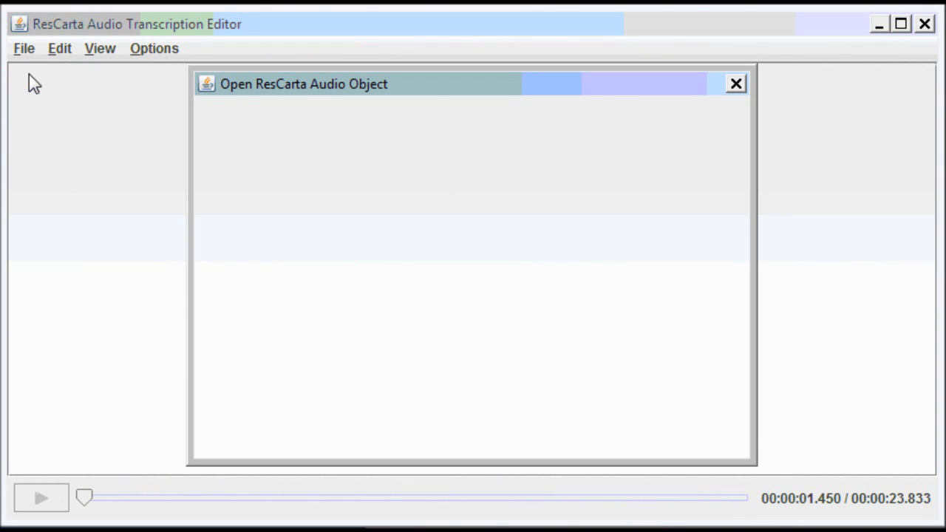
left_click(271, 167)
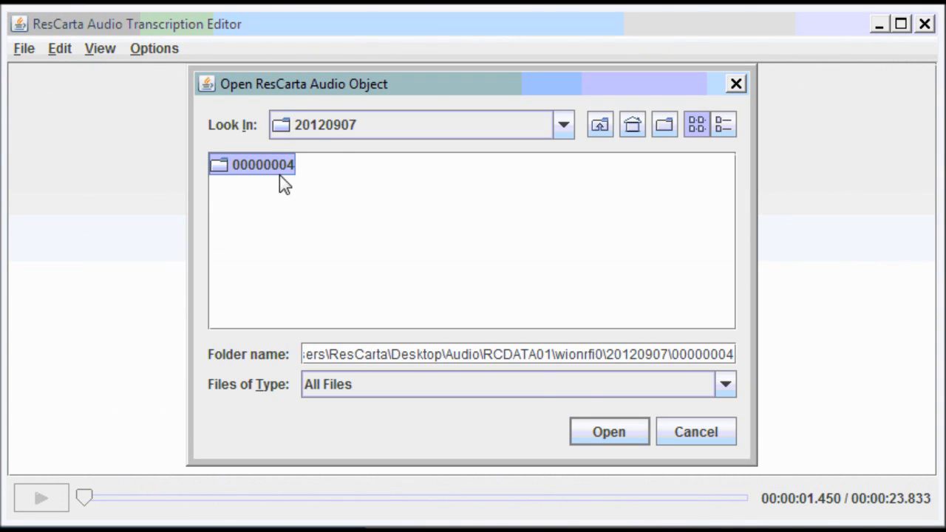
left_click(617, 423)
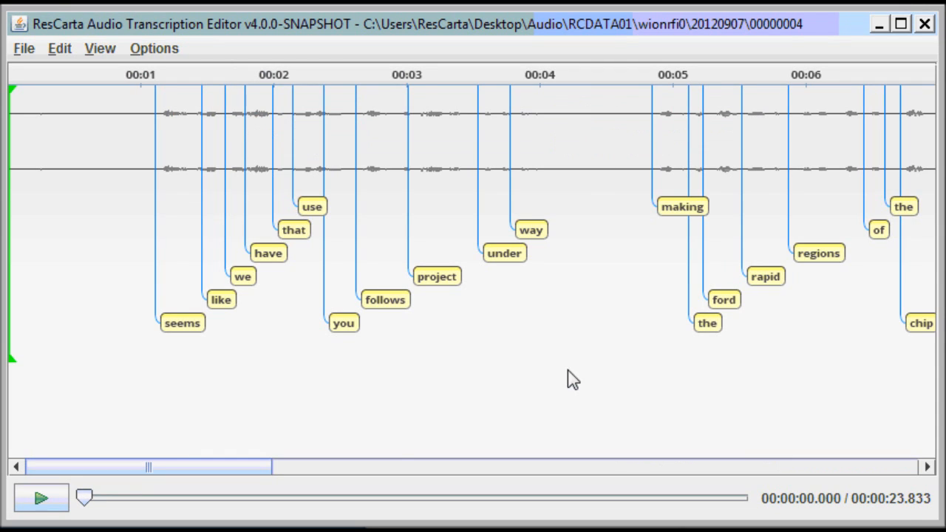
left_click(50, 502)
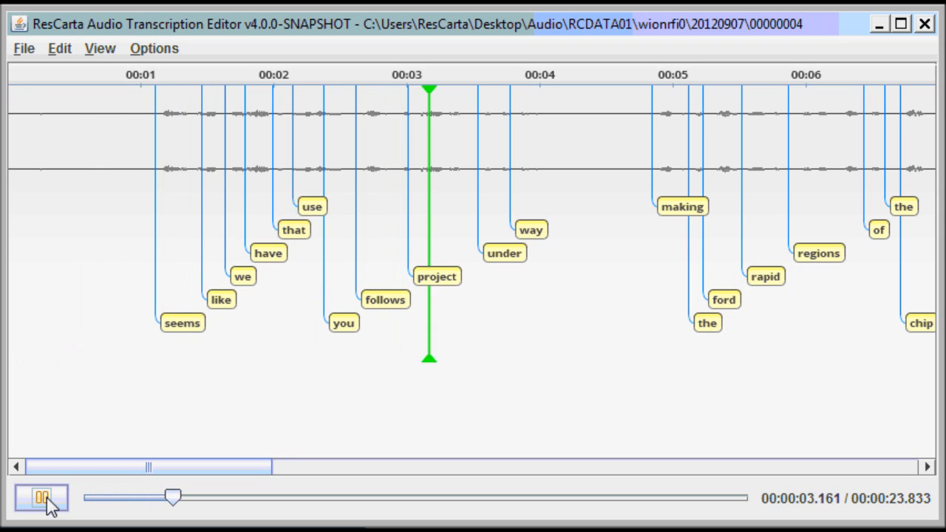
left_click(44, 500)
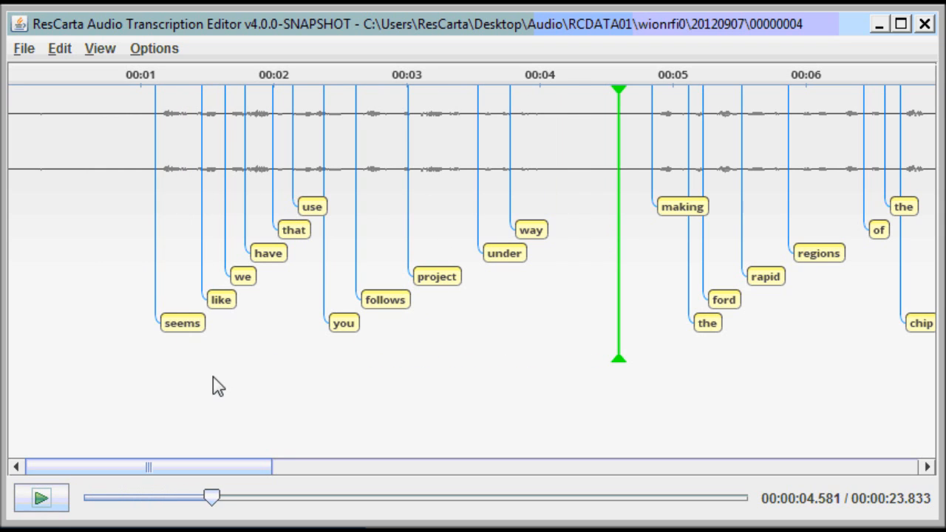
Step through the opening word labels and correct 'that' to 'the'.
double_click(190, 330)
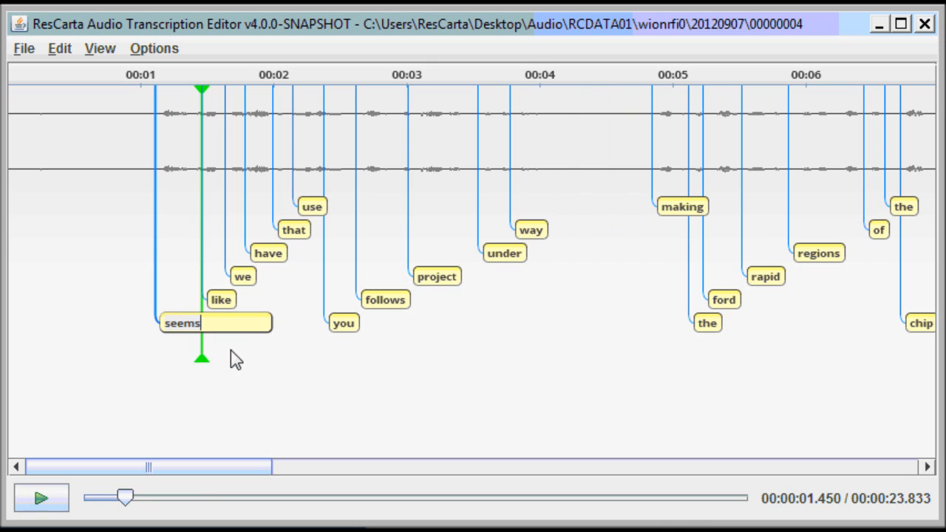
key("Tab")
key("Tab")
key("Tab")
key("Tab")
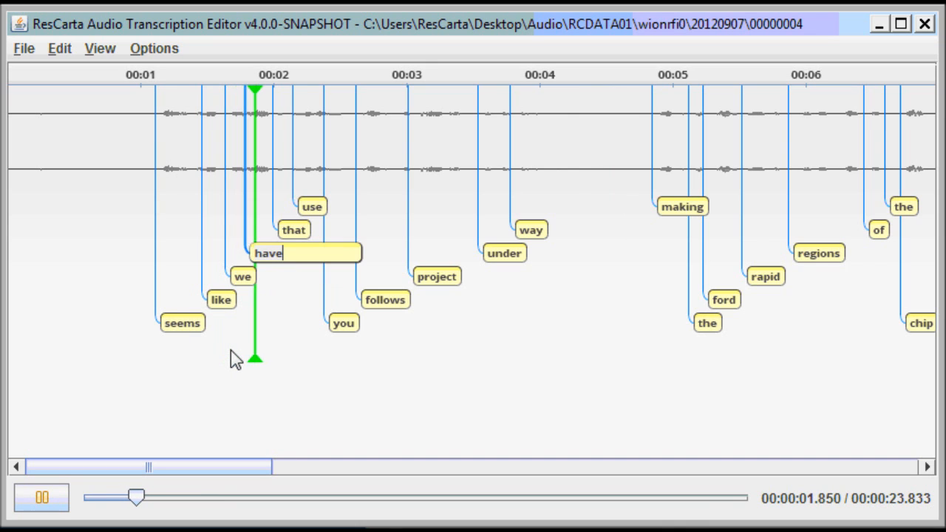
key("Tab")
key("Tab")
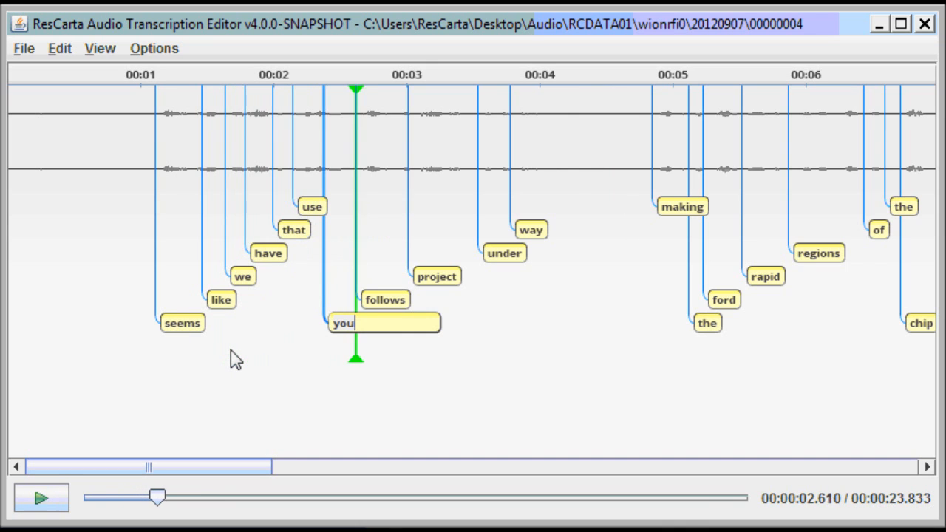
key("shift+Tab")
key("Tab")
key("shift+Tab")
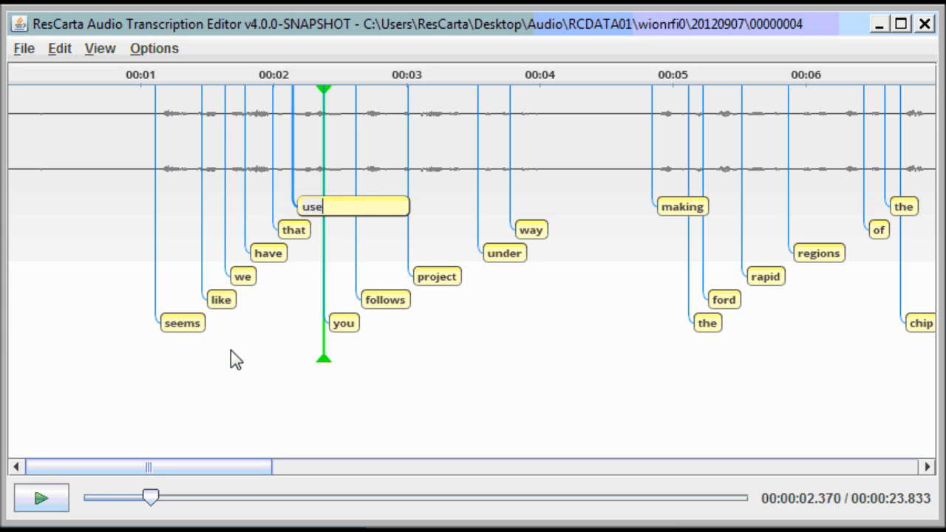
key("Tab")
key("shift+Tab")
key("shift+Tab")
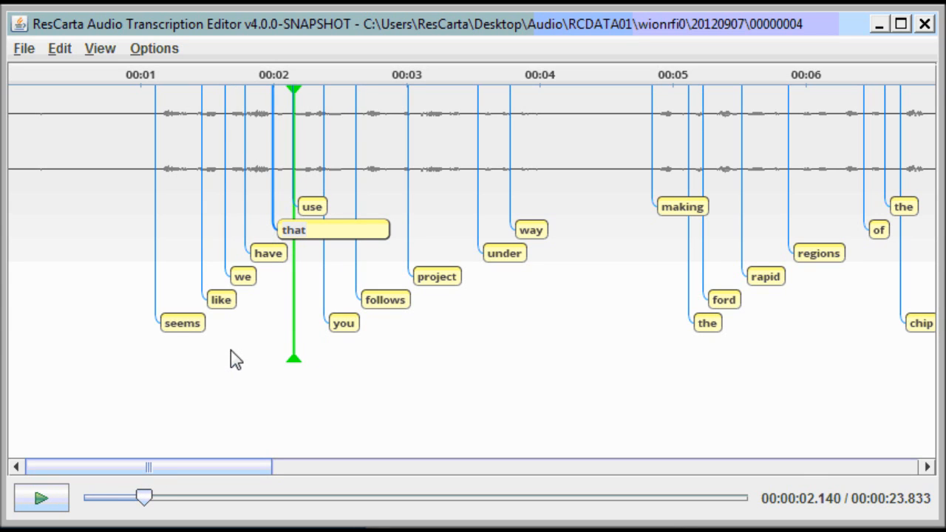
type("the")
key("Tab")
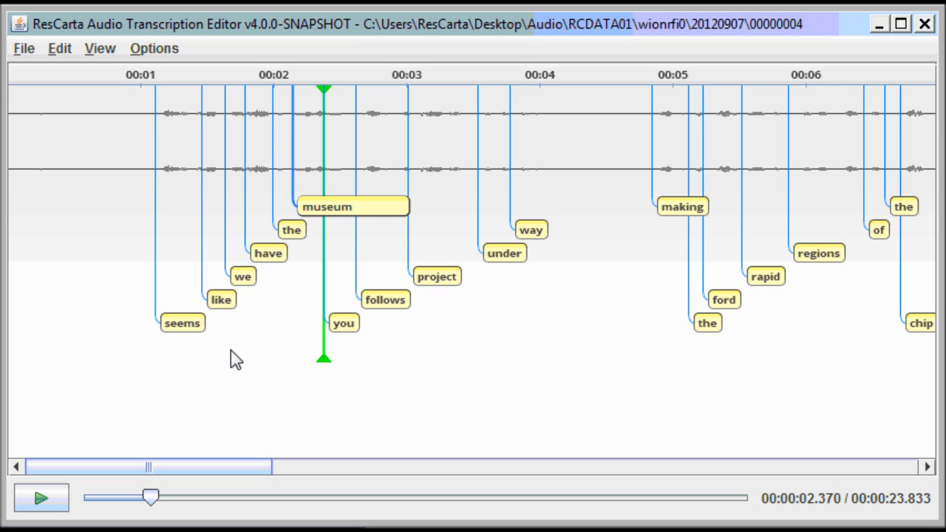
Commit 'museum', delete the stray word 'you', and change 'follows' to 'photos'.
key("Tab")
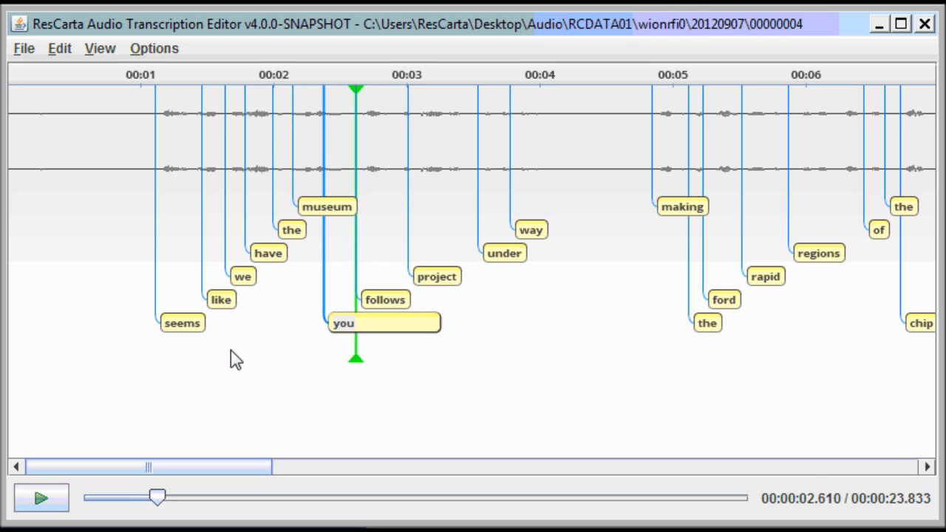
key("BackSpace")
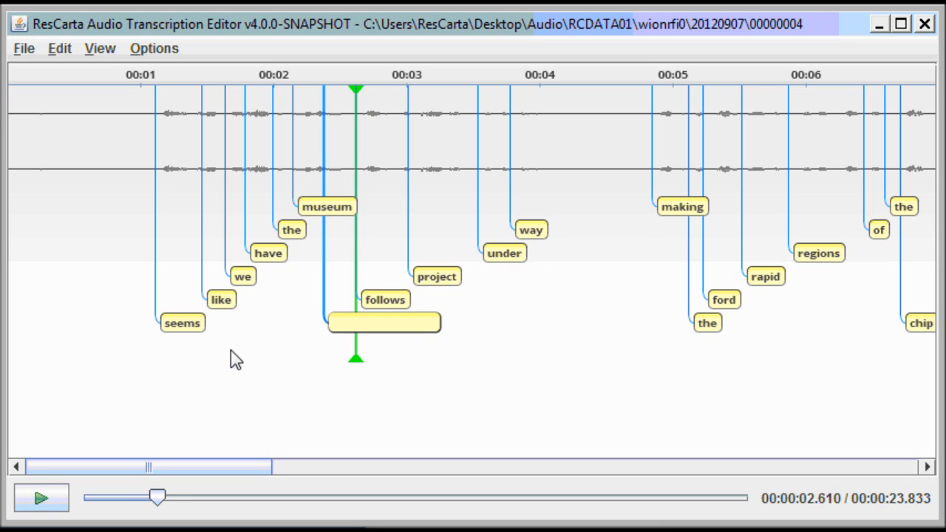
key("Tab")
key("BackSpace")
key("BackSpace")
key("BackSpace")
key("BackSpace")
key("BackSpace")
key("BackSpace")
key("BackSpace")
type("ph")
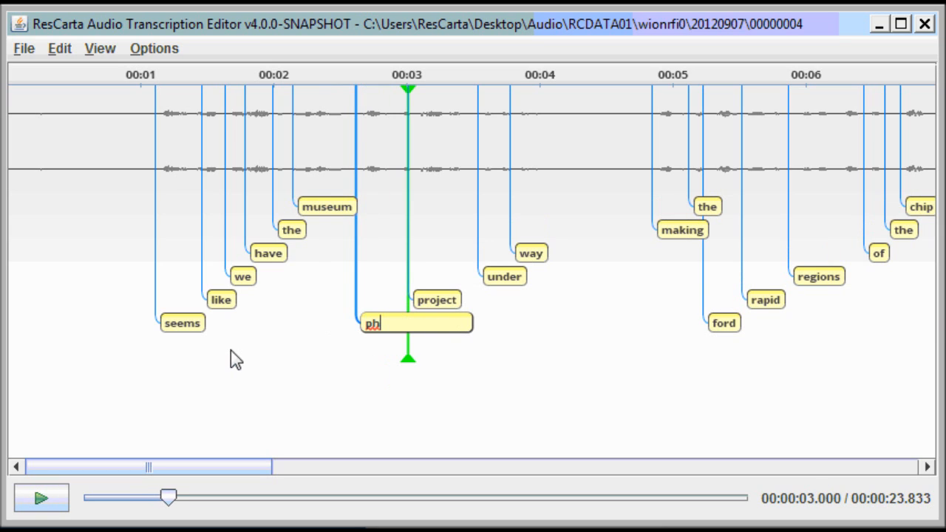
type("otos")
key("Tab")
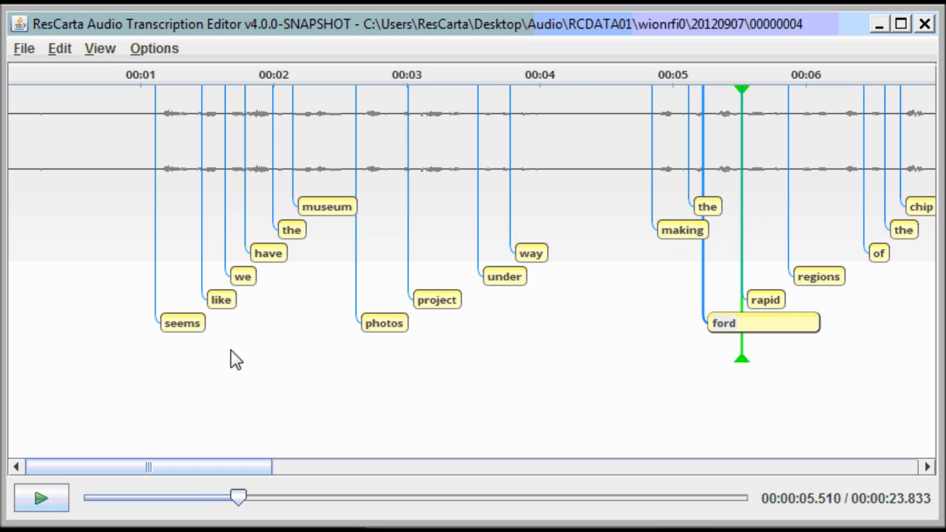
Correct 'ford' to 'photographic' and 'regions' to 'richness'.
key("Tab")
key("shift+Tab")
type("photographic")
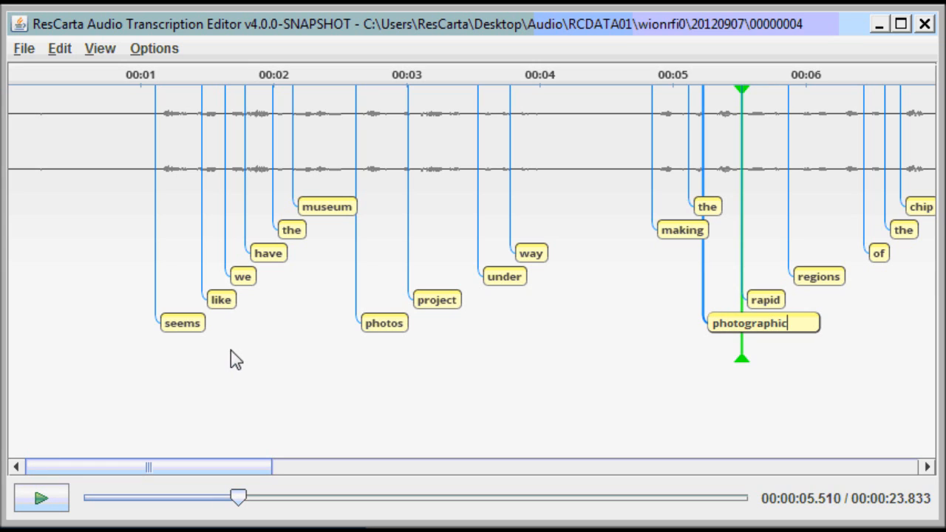
key("Tab")
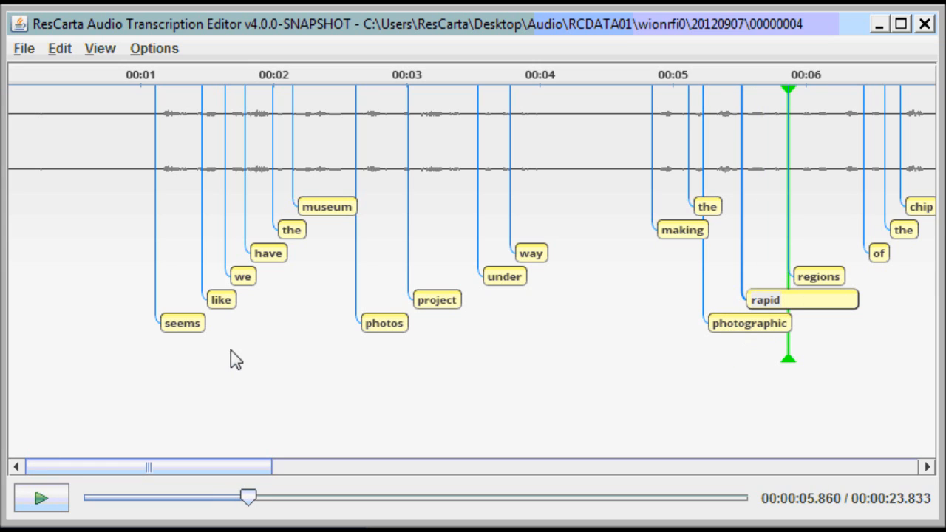
key("Tab")
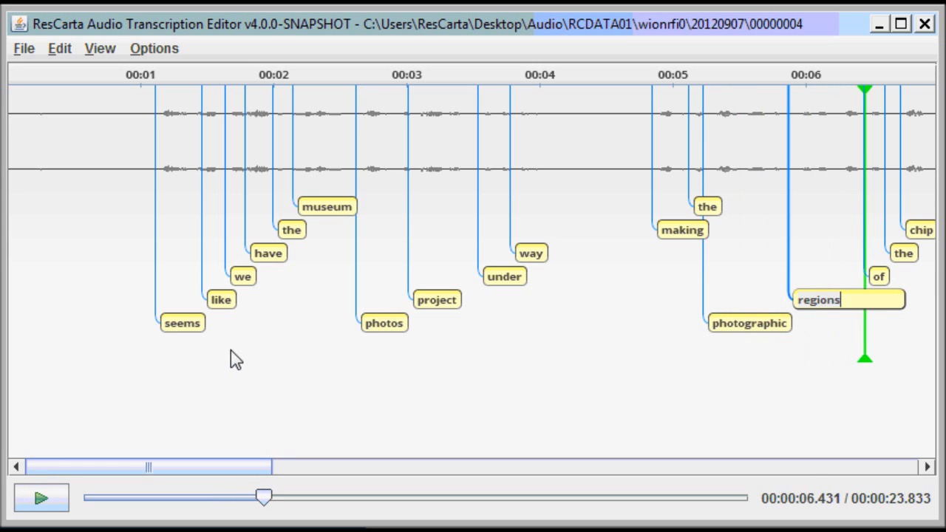
type("richness")
key("Return")
Review the corrected word labels, replay the start, and return the playhead to the beginning.
left_click(167, 329)
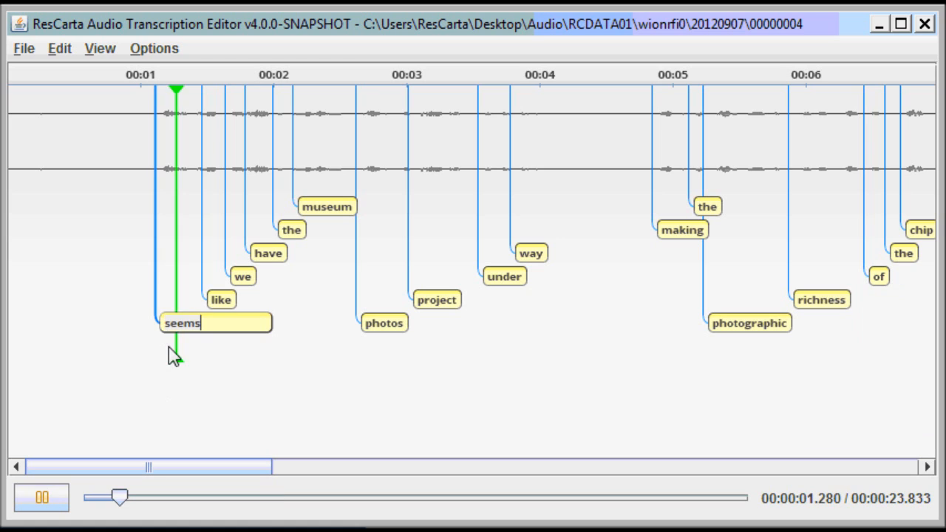
key("Tab")
key("Tab")
key("Tab")
key("Tab")
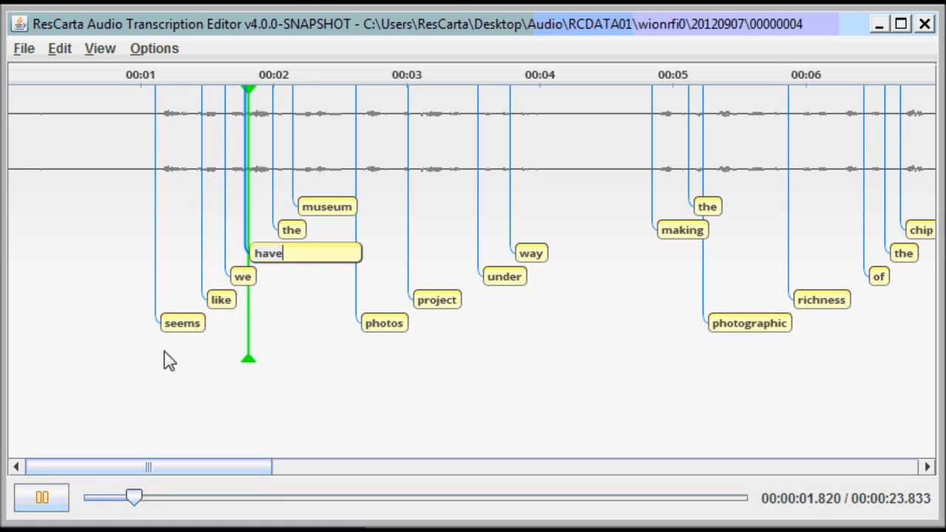
key("Tab")
key("Tab")
key("Tab")
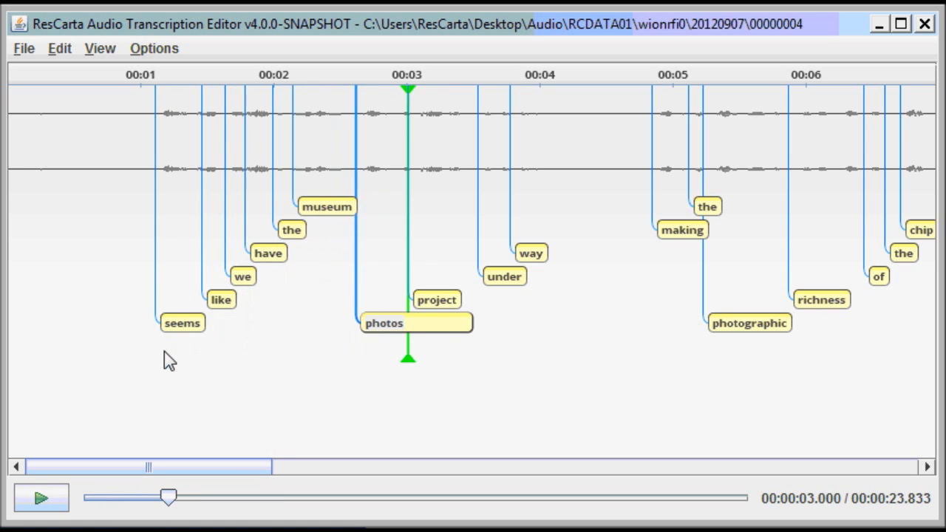
key("Tab")
key("Tab")
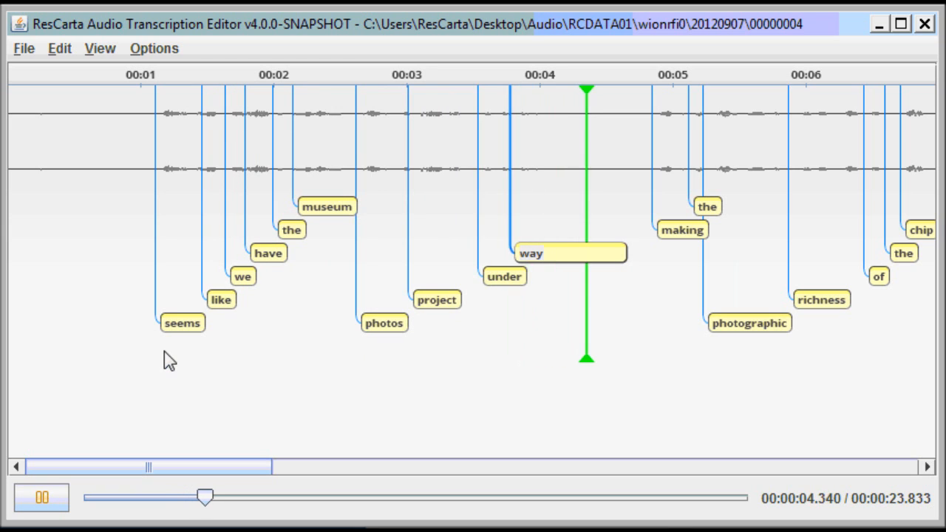
key("shift+Tab")
key("shift+Tab")
left_click(125, 317)
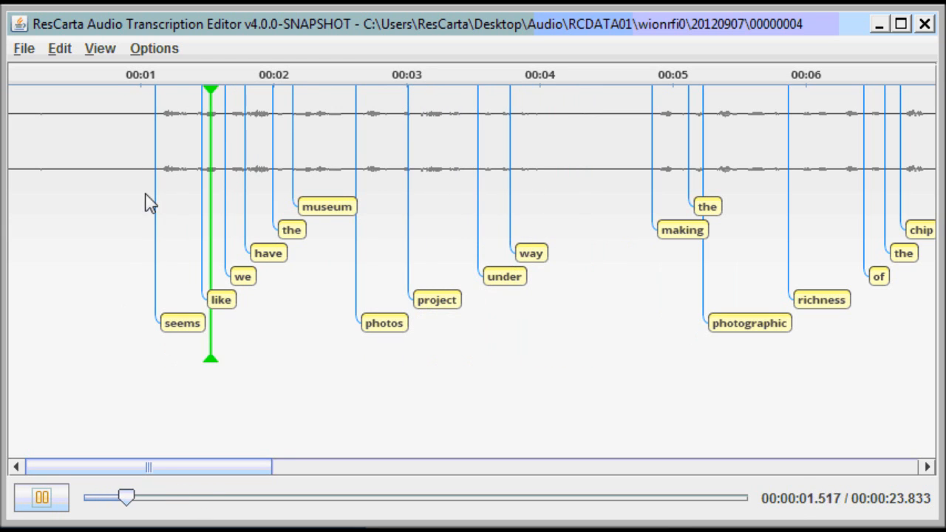
left_click(46, 499)
left_click(48, 327)
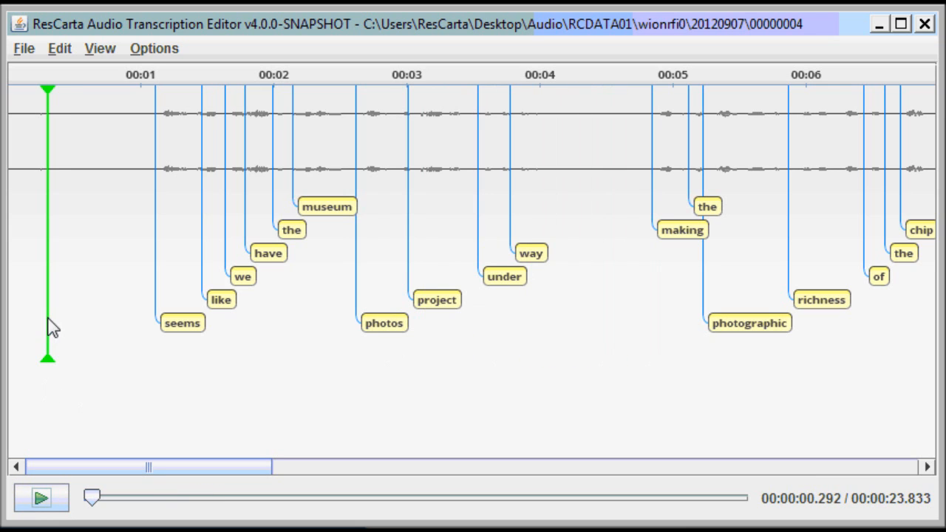
Set the playback tempo to 50% and listen to the transcript.
left_click(141, 51)
mouse_move(186, 83)
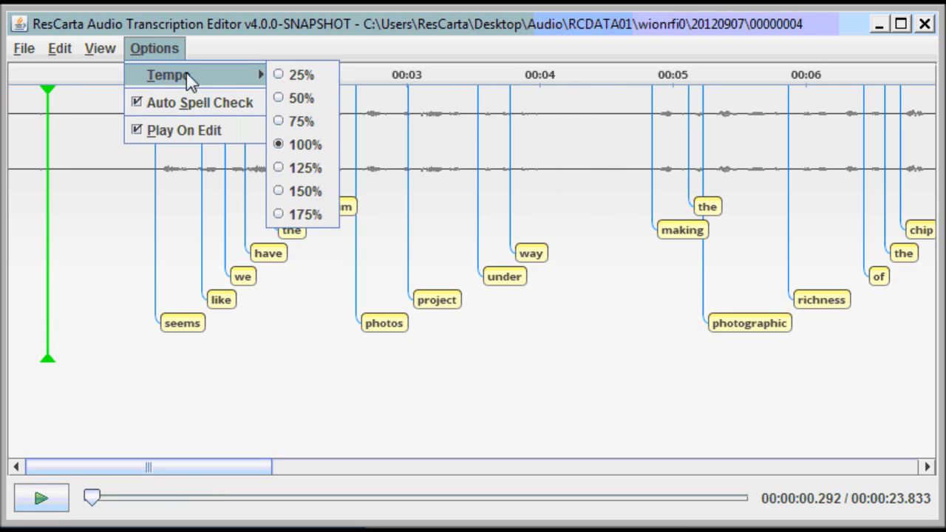
left_click(294, 98)
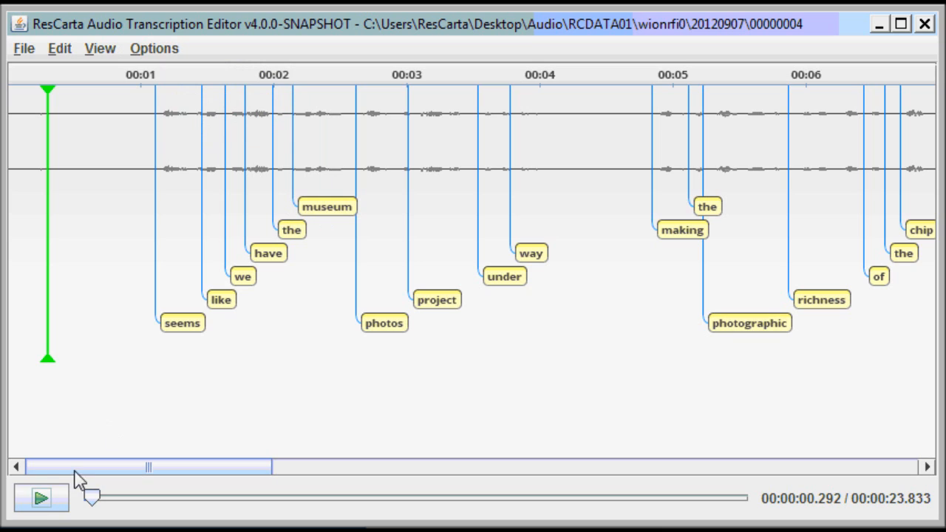
left_click(38, 502)
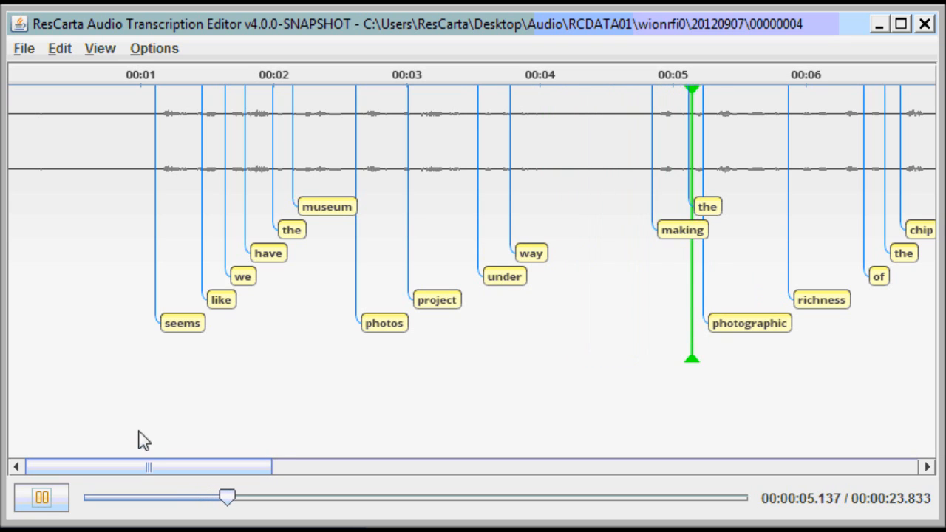
left_click(44, 503)
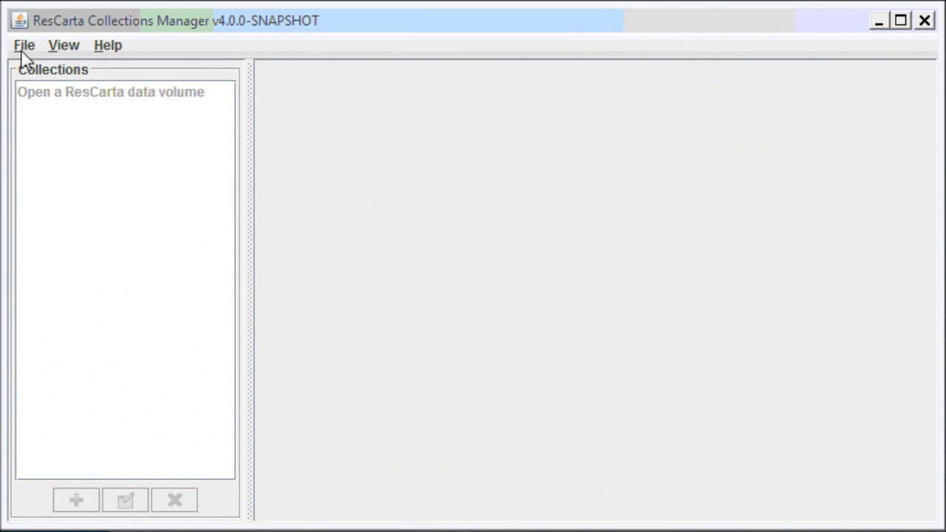
Open the RCDATA01 data volume in Collections Manager.
left_click(24, 46)
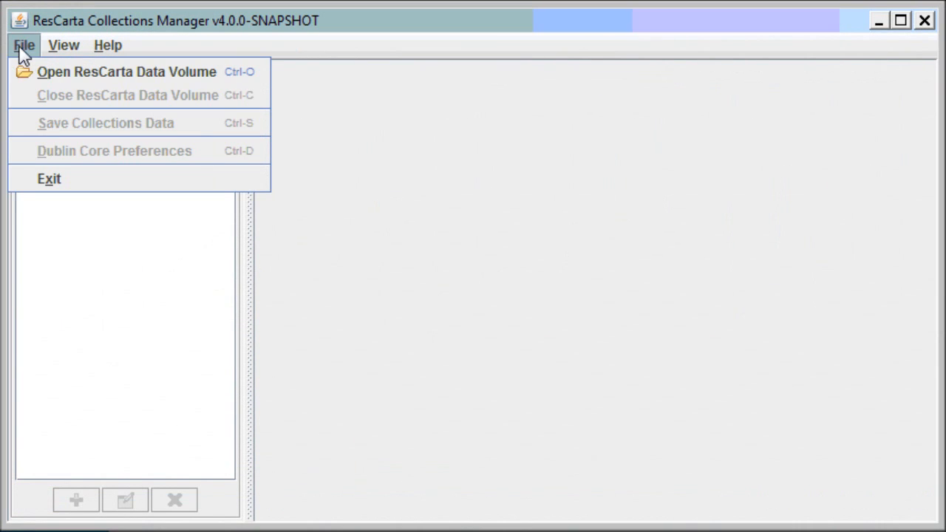
left_click(123, 74)
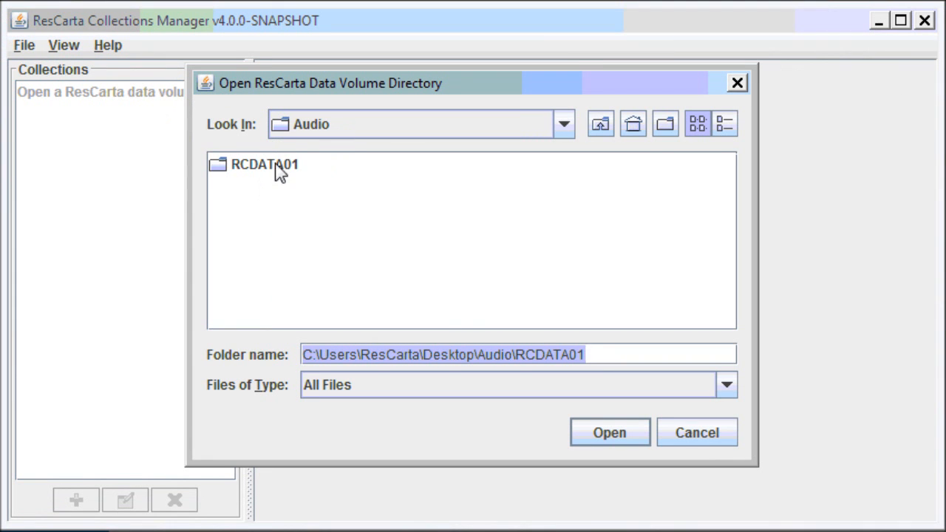
left_click(279, 170)
left_click(602, 433)
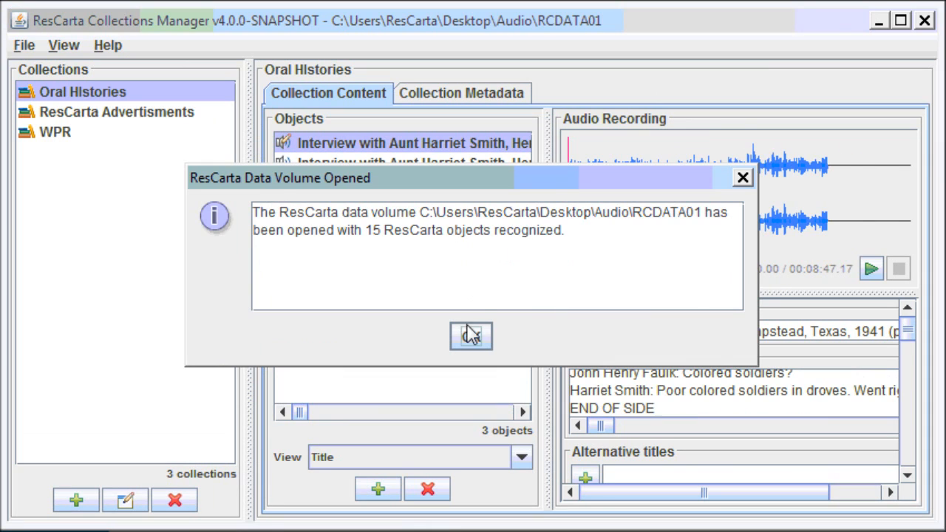
left_click(471, 336)
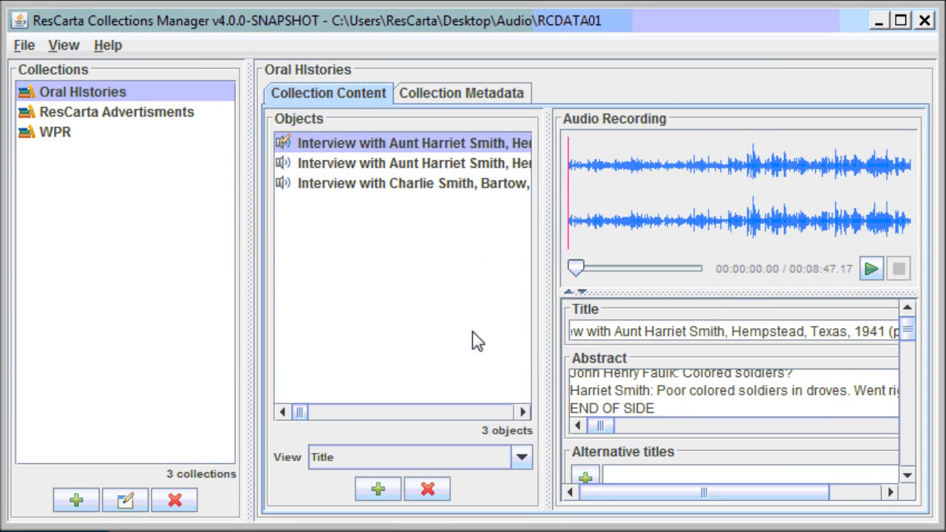
Play a few seconds of the second oral history interview, then start a new collection.
left_click(355, 163)
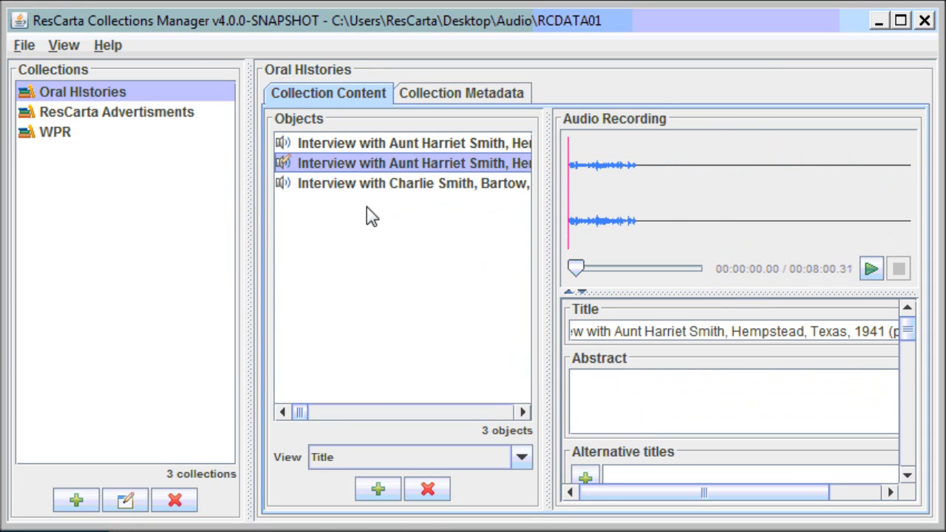
left_click(871, 270)
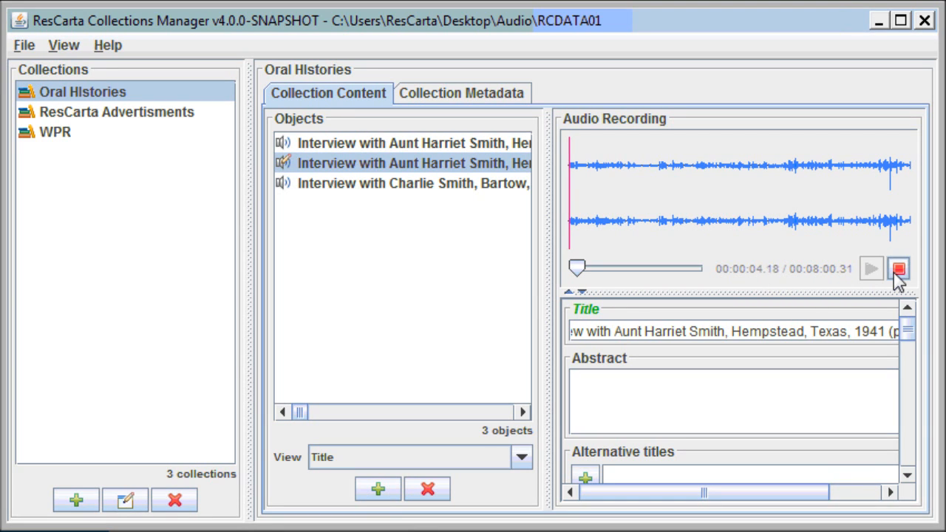
left_click(898, 270)
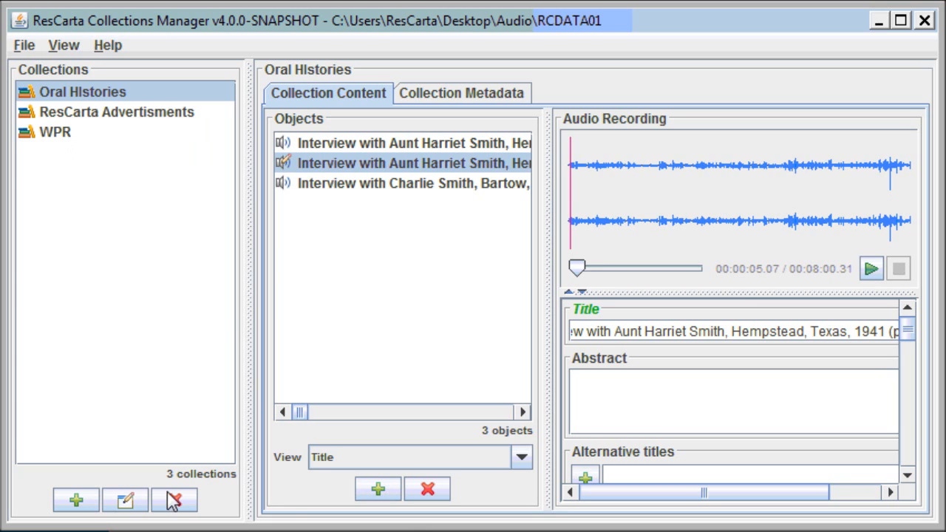
left_click(89, 507)
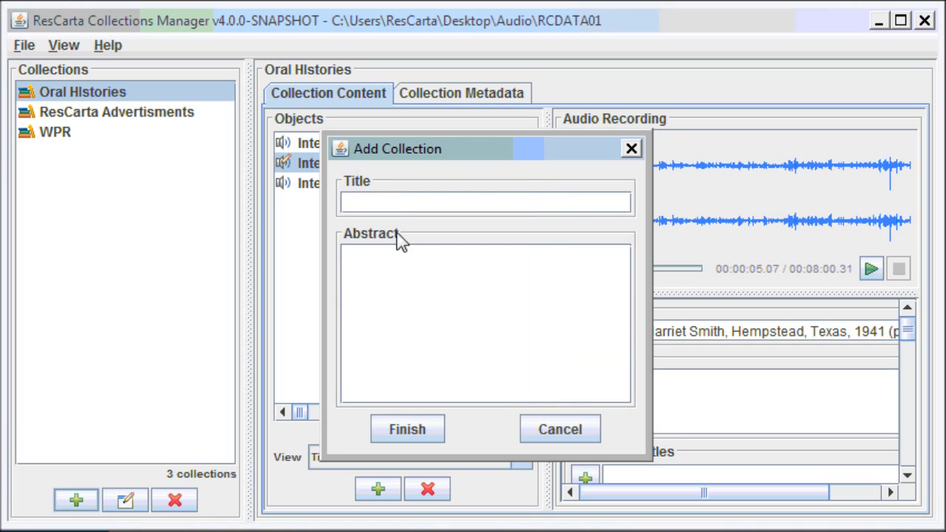
Create the 'Chippewa Valley Historical Society' collection and add its matching recording to it.
left_click(397, 212)
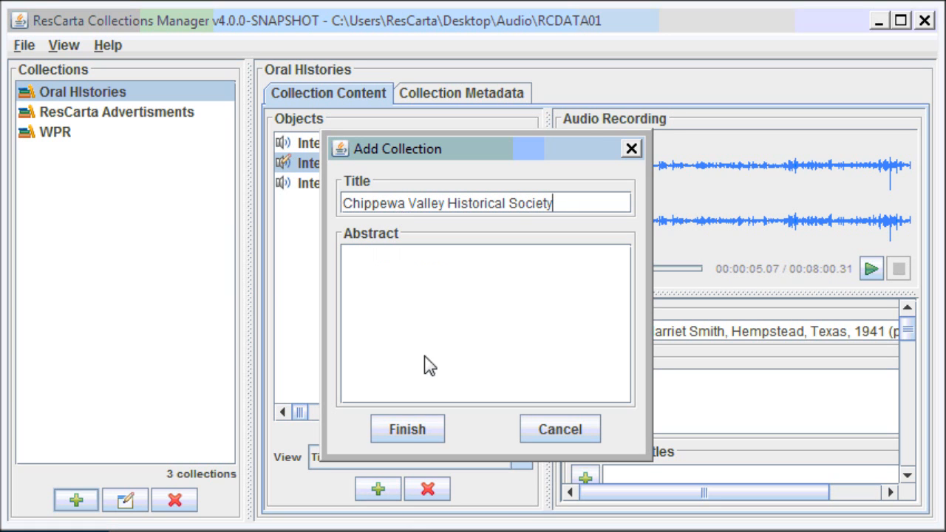
left_click(409, 436)
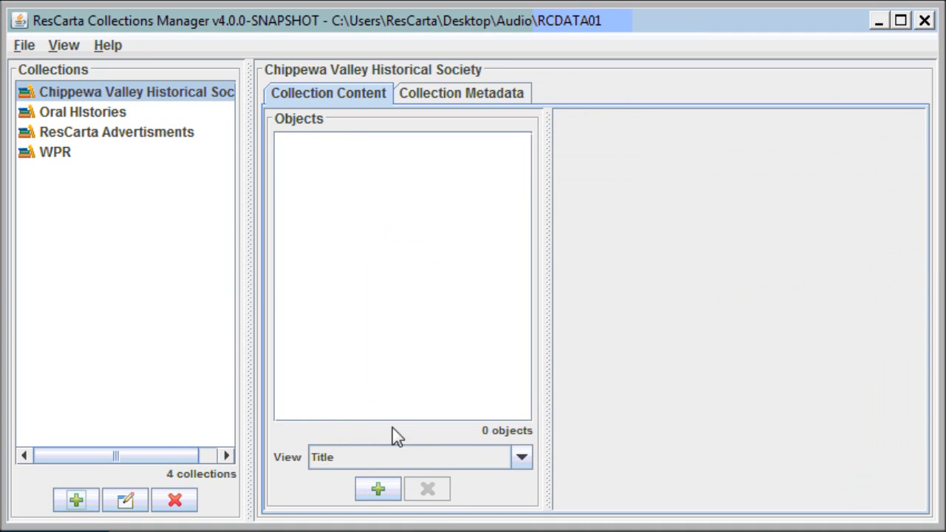
left_click(373, 489)
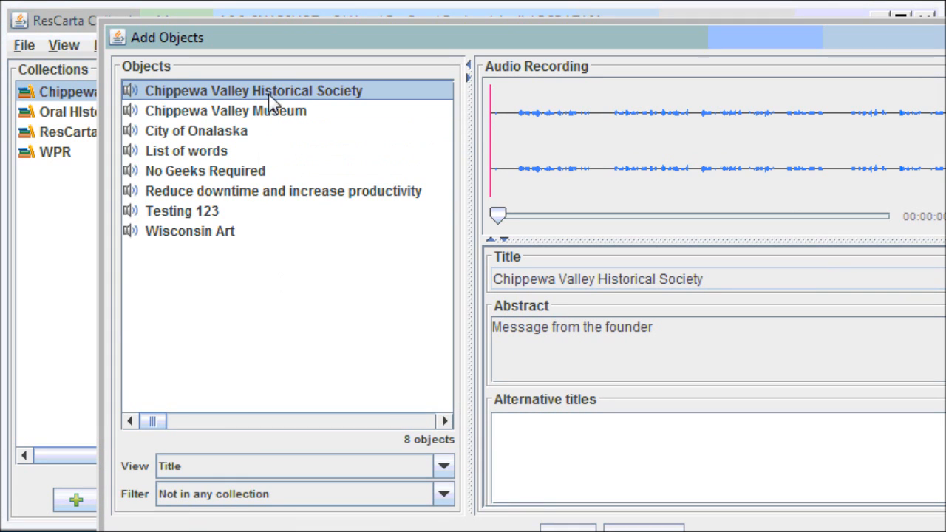
left_click(581, 527)
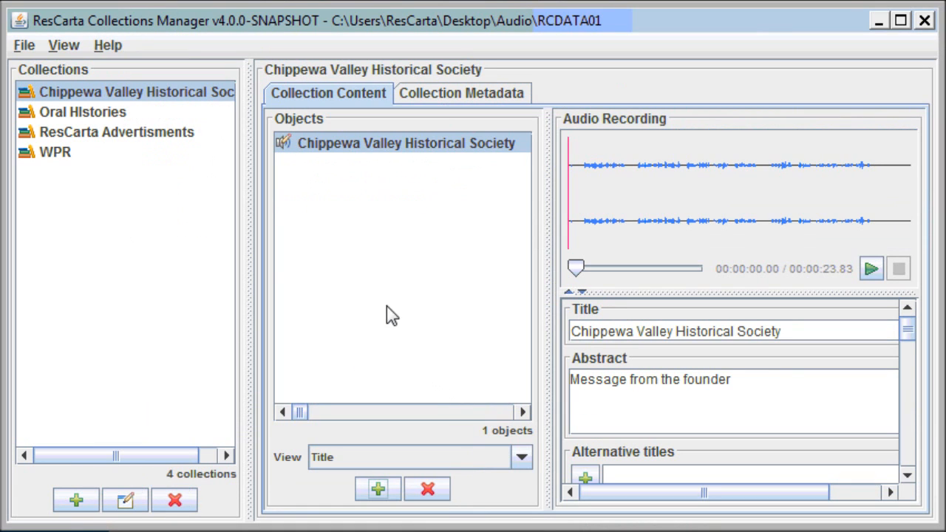
Play the new recording, then play the second Oral Histories interview from about 2:30 and 5:30.
left_click(871, 270)
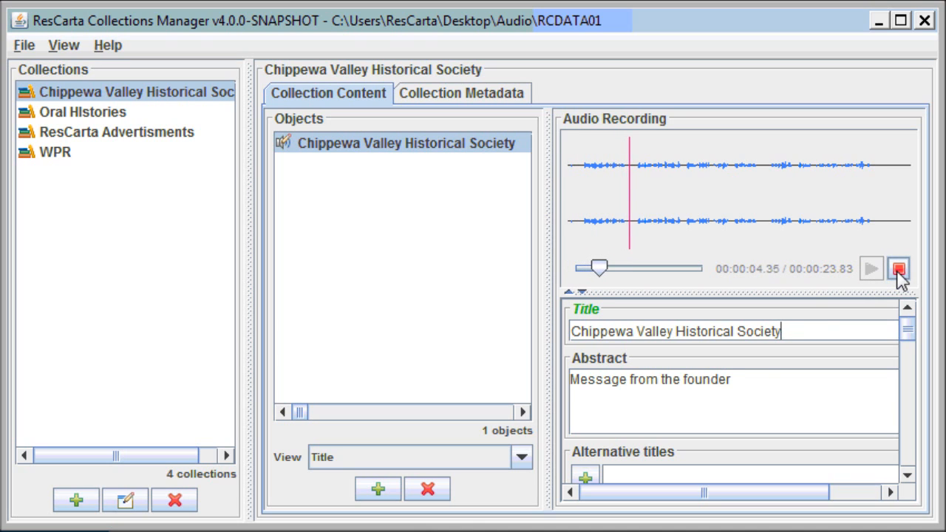
left_click(898, 270)
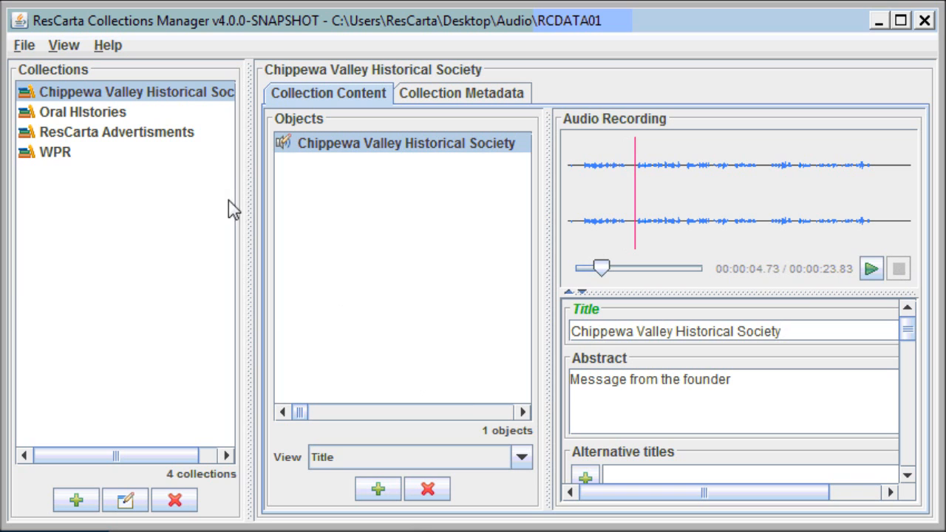
left_click(111, 114)
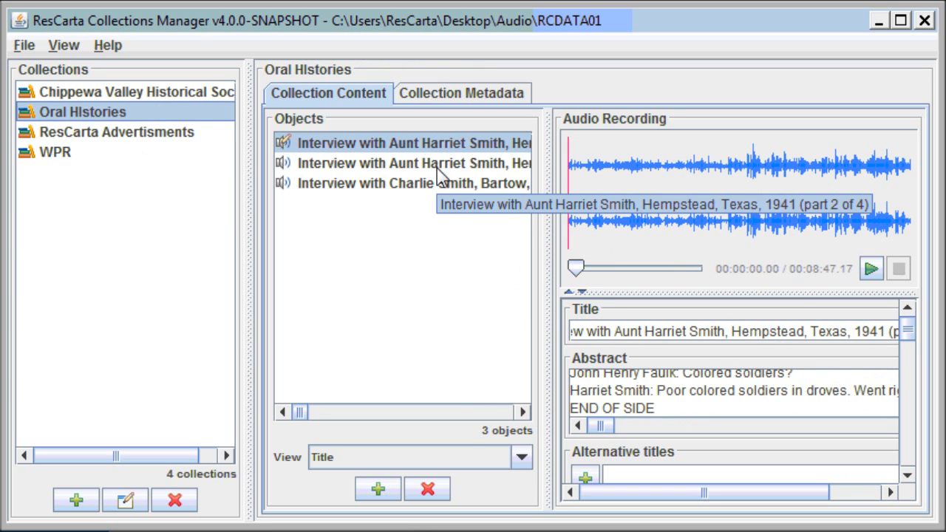
left_click(440, 167)
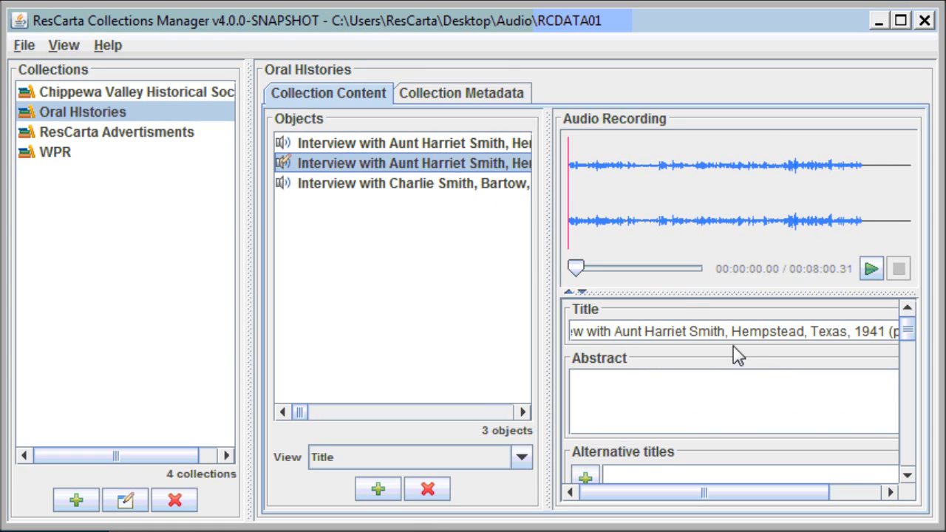
left_click_drag(581, 272, 623, 276)
left_click(871, 269)
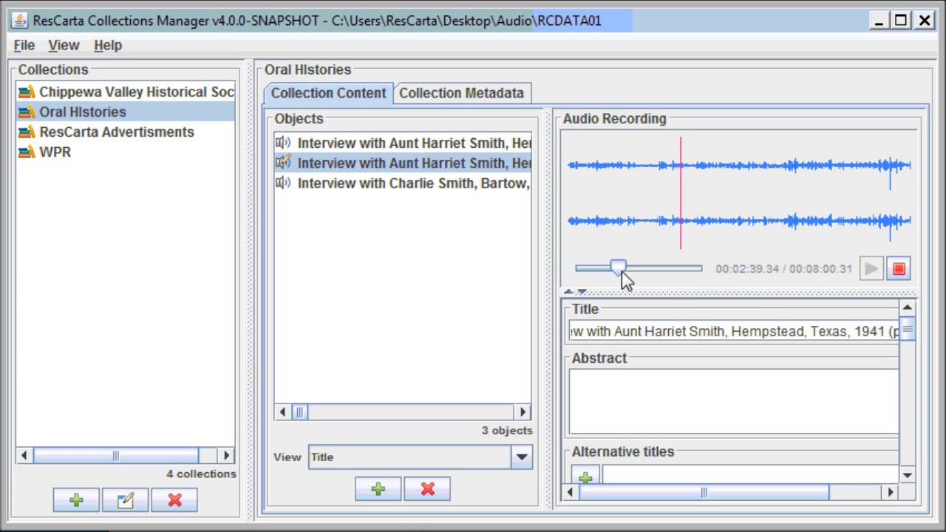
left_click(802, 229)
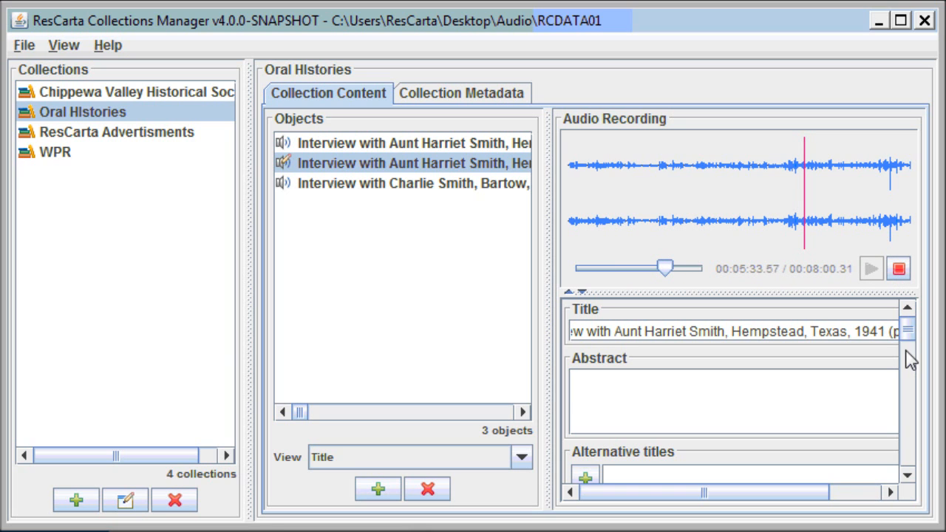
mouse_move(908, 331)
left_mouse_down()
mouse_move(908, 414)
mouse_move(905, 327)
left_mouse_up()
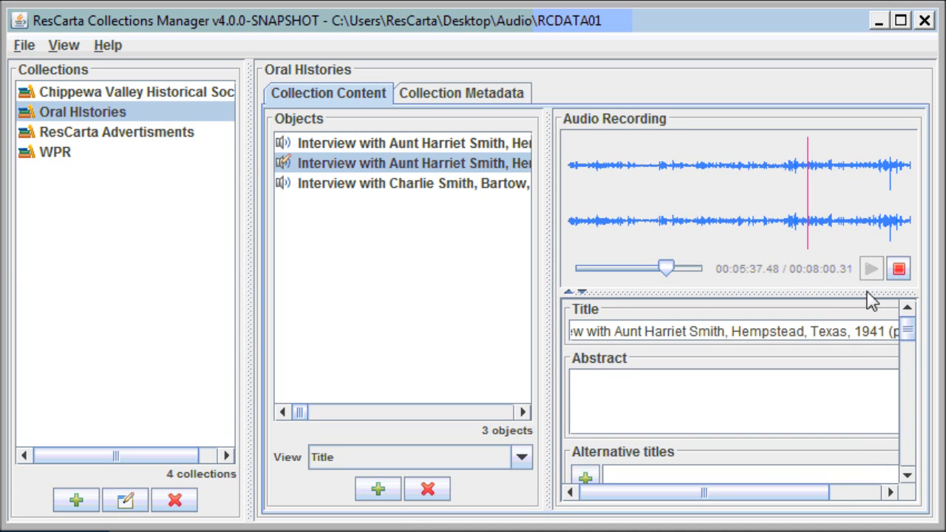
left_click(899, 268)
left_click(452, 185)
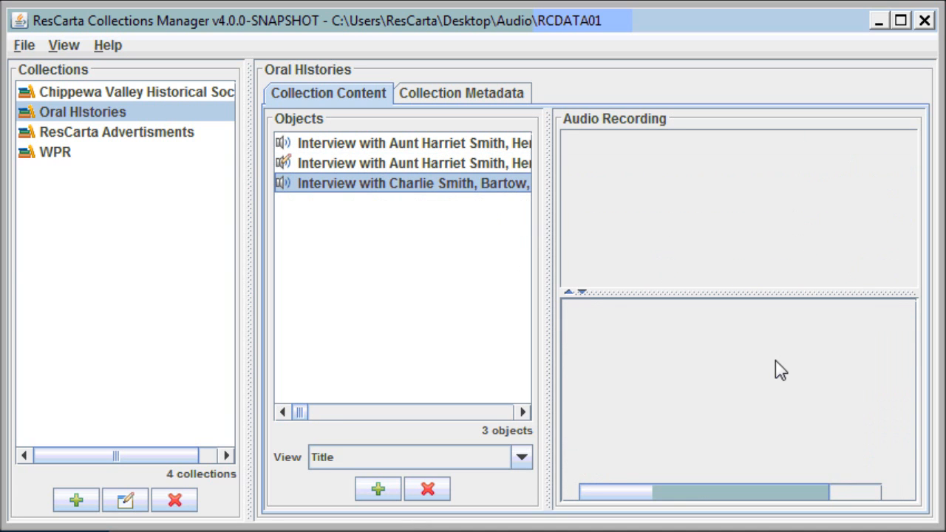
scroll(837, 396, "up", 10)
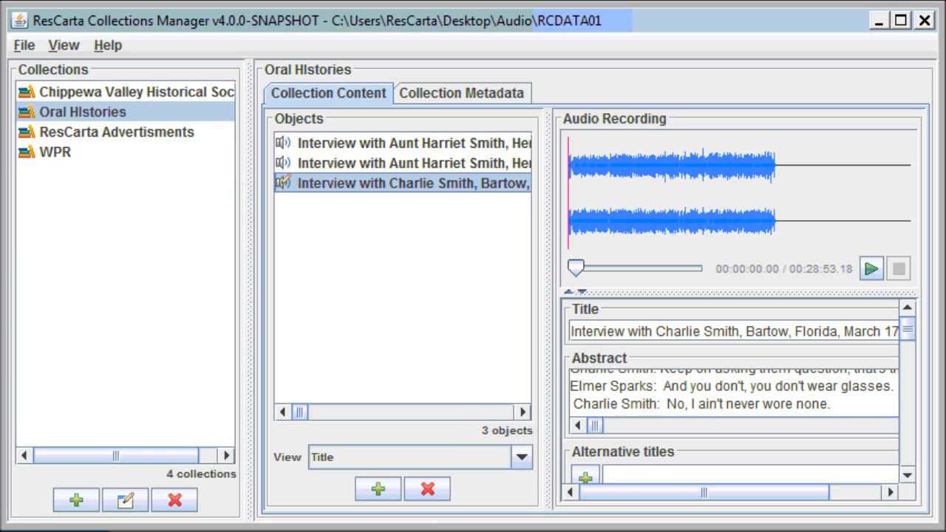
Save the collections data and quit Collections Manager.
left_click(29, 47)
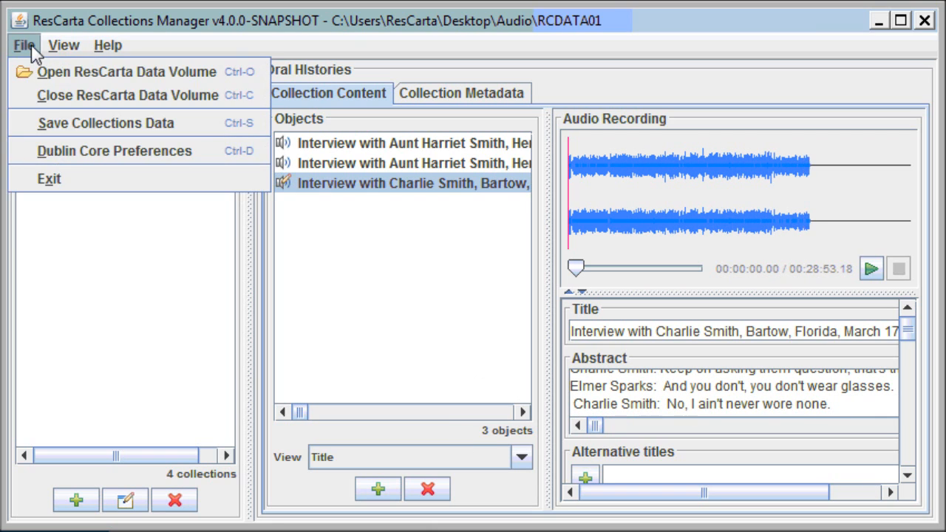
left_click(60, 127)
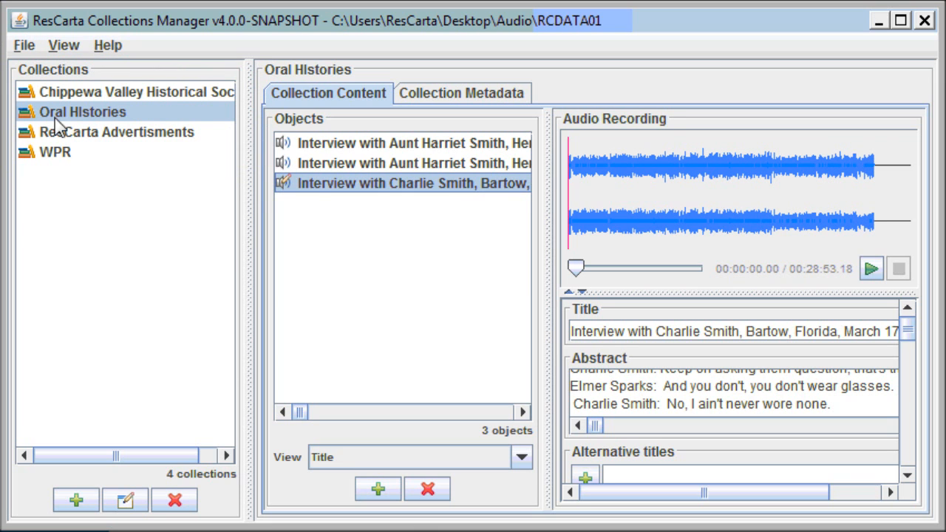
left_click(26, 47)
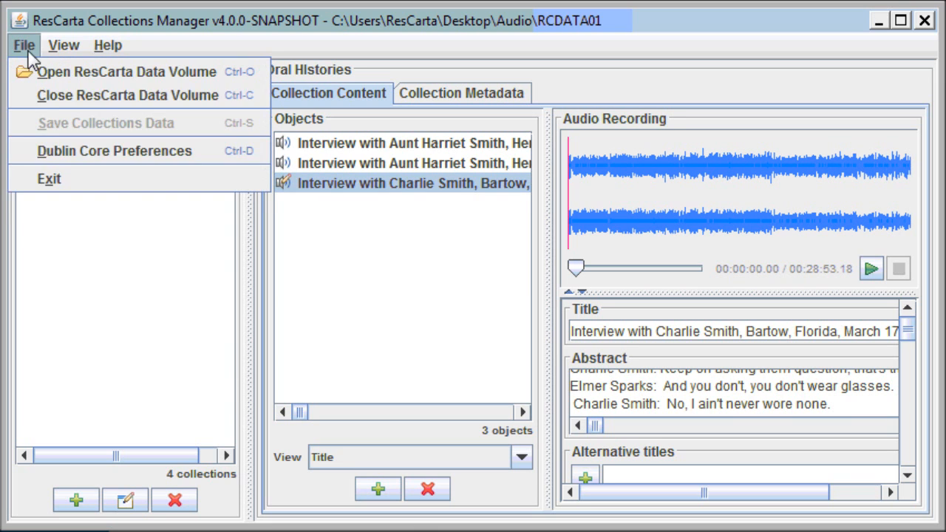
left_click(56, 182)
left_click(443, 363)
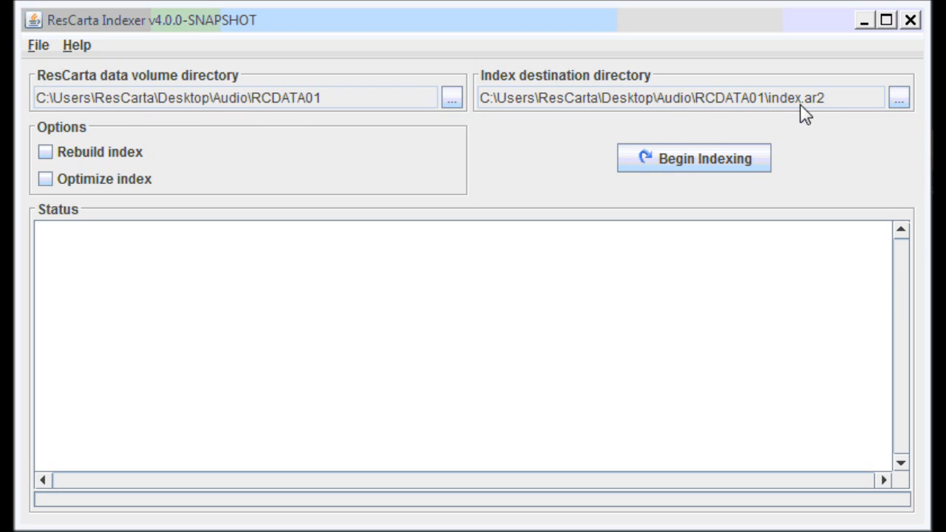
Rebuild and optimize the RCDATA01 index, indexing all 8 objects.
left_click(134, 157)
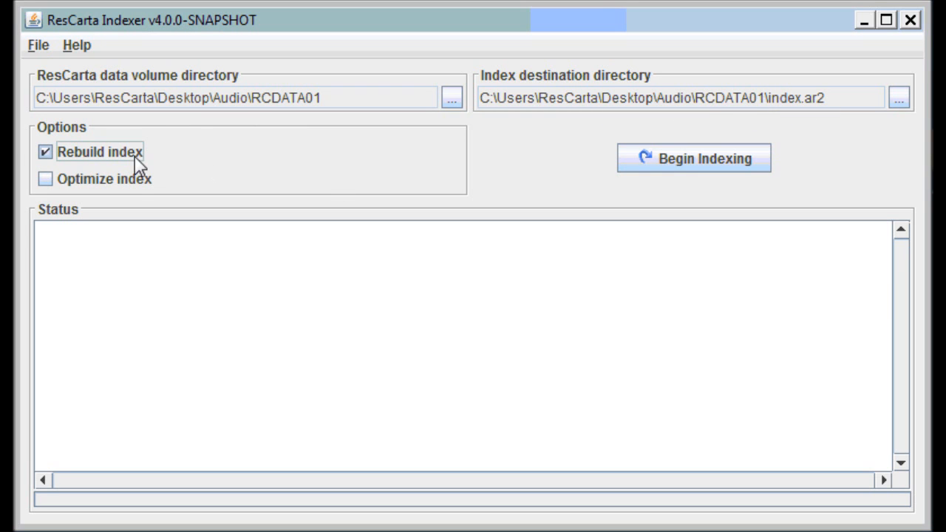
left_click(130, 185)
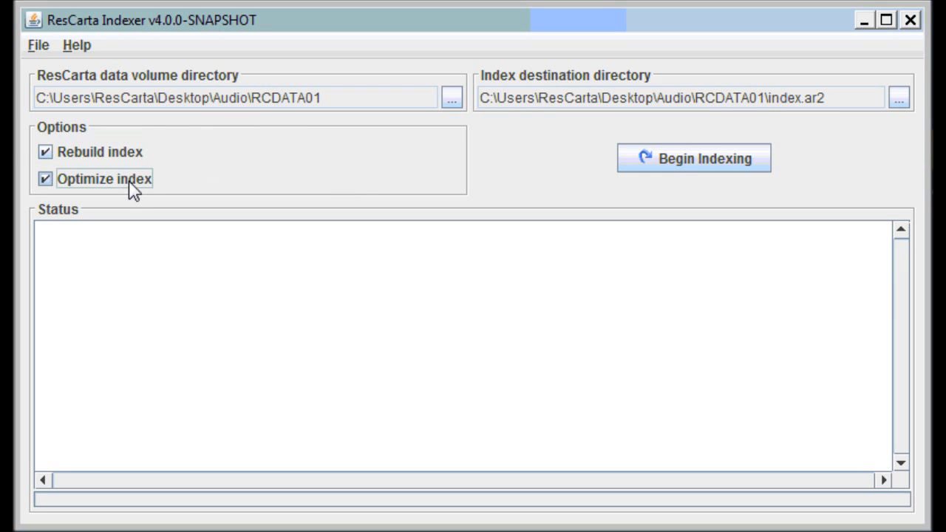
left_click(715, 166)
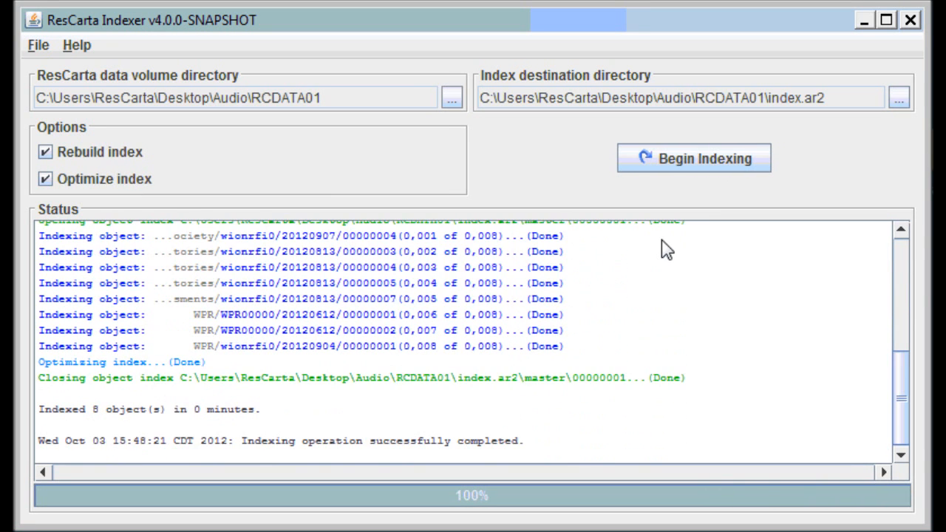
left_click(41, 48)
Close the Indexer and run a Simple Search of body text for 'prilosec' in ResCarta-Web.
left_click(44, 93)
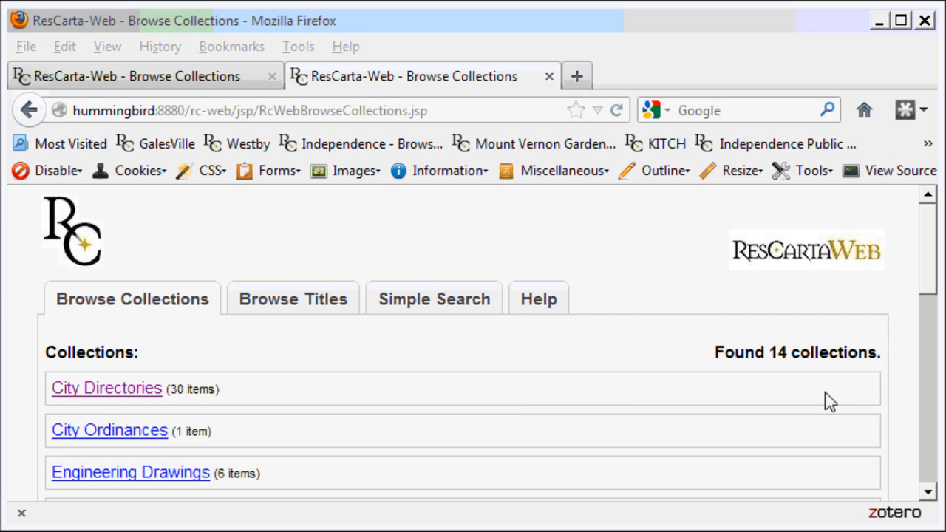
left_click_drag(928, 264, 920, 288)
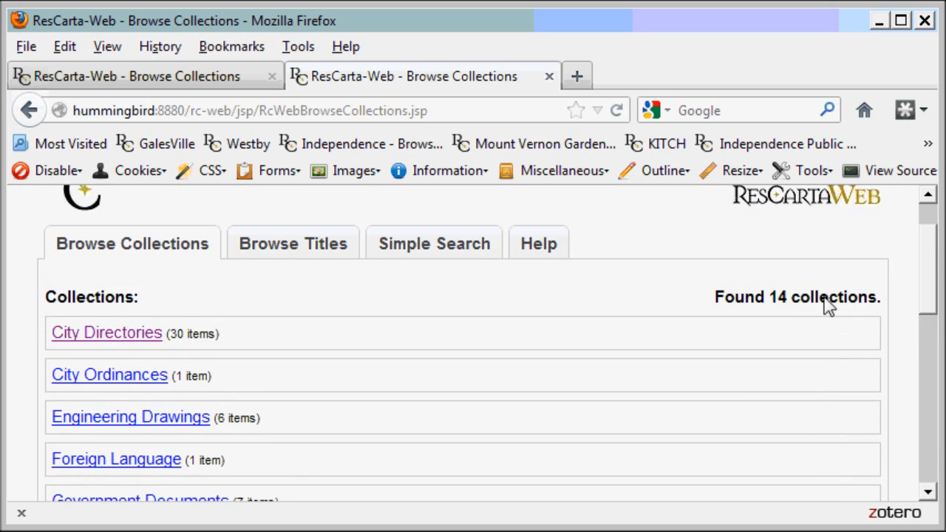
left_click(419, 247)
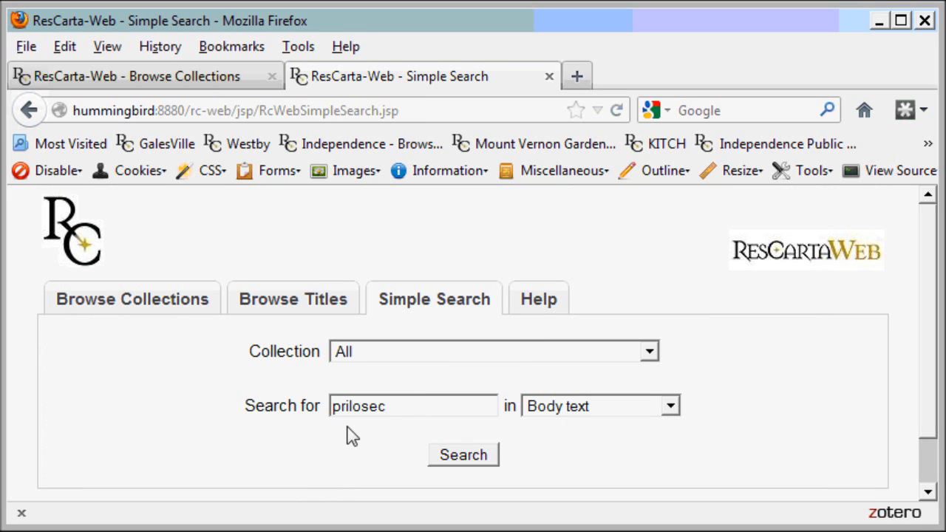
left_click(464, 456)
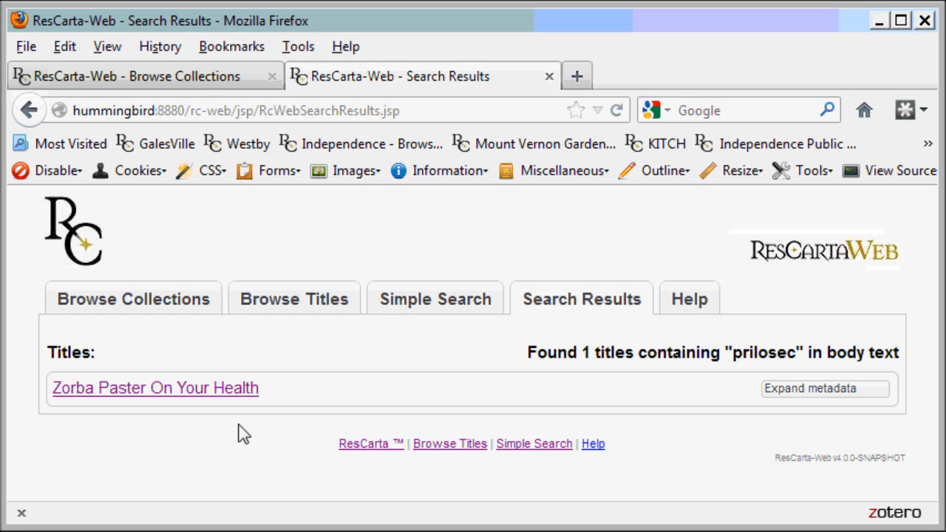
Play Zorba Paster On Your Health from the 08:06, 08:17, 13:59 and 15:41 Prilosec hits, then pause.
left_click(205, 390)
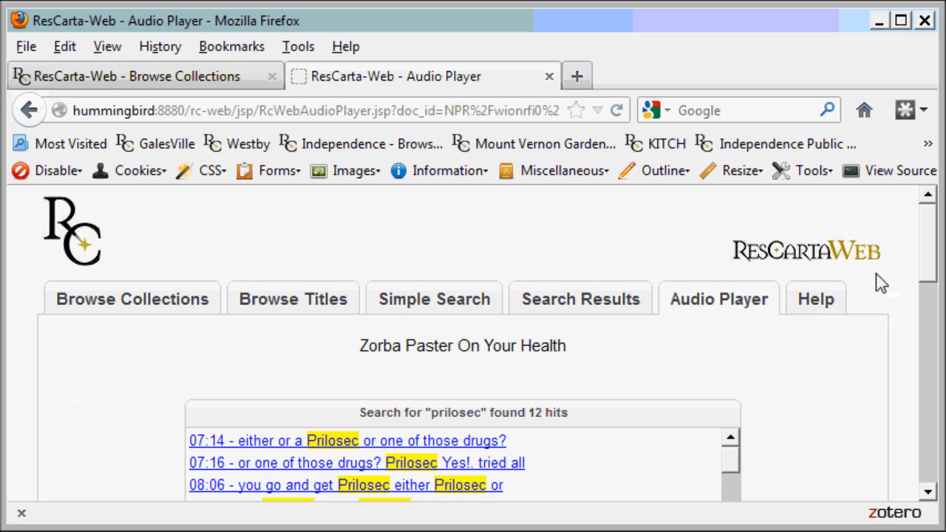
left_click_drag(931, 247, 932, 297)
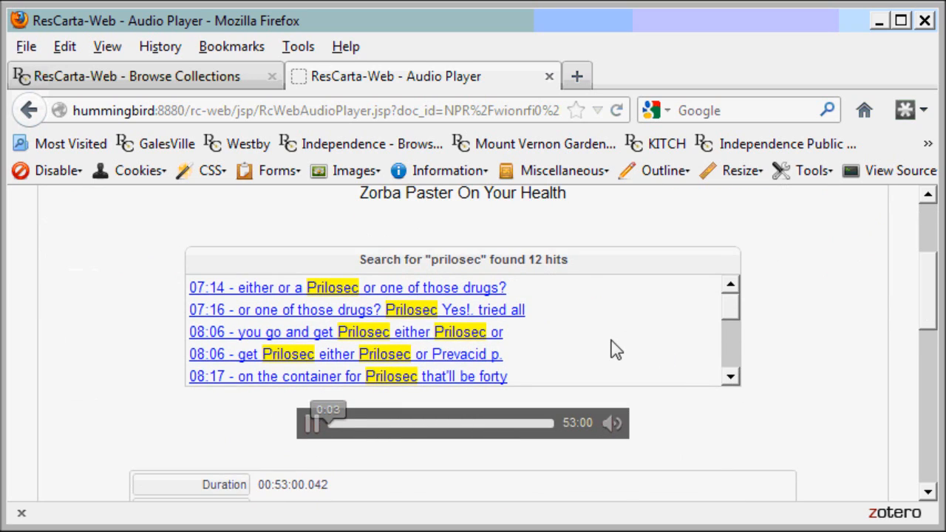
left_click(352, 335)
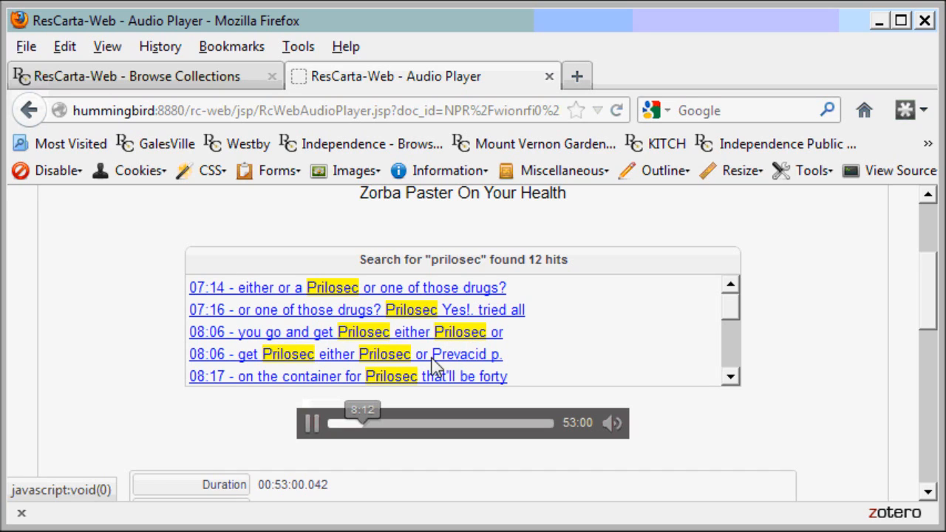
left_click(402, 363)
left_click(400, 378)
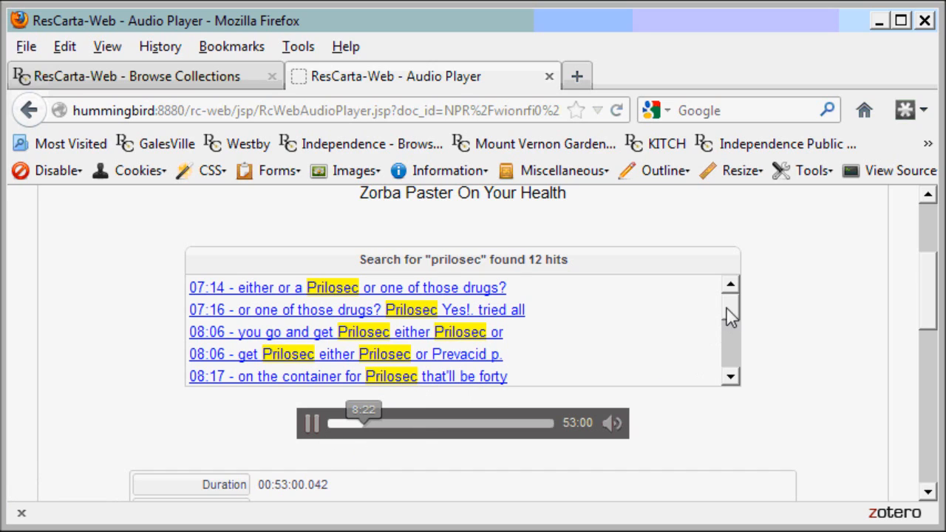
left_click_drag(730, 316, 731, 369)
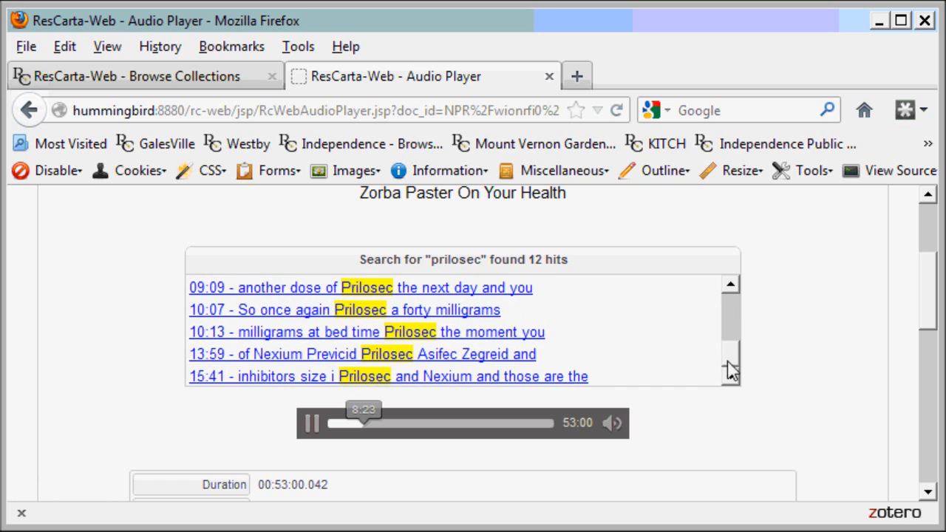
left_click(410, 355)
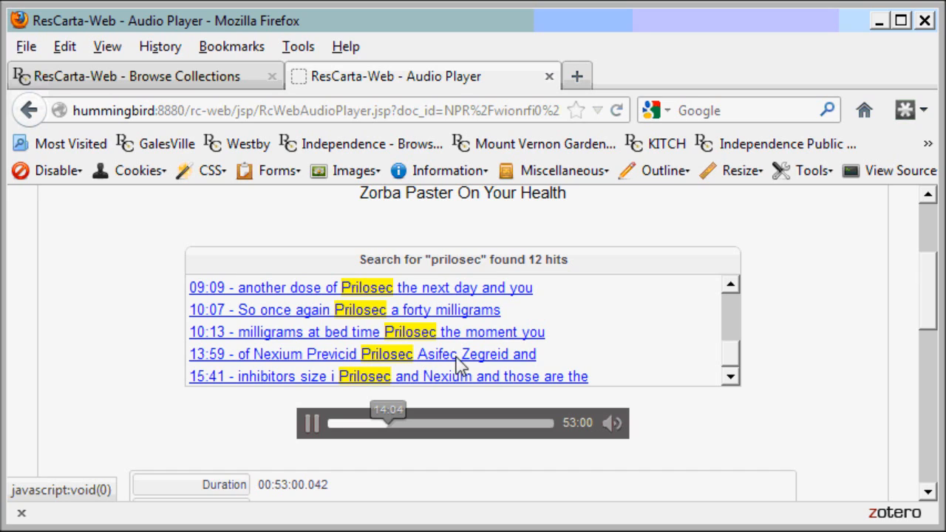
left_click(369, 378)
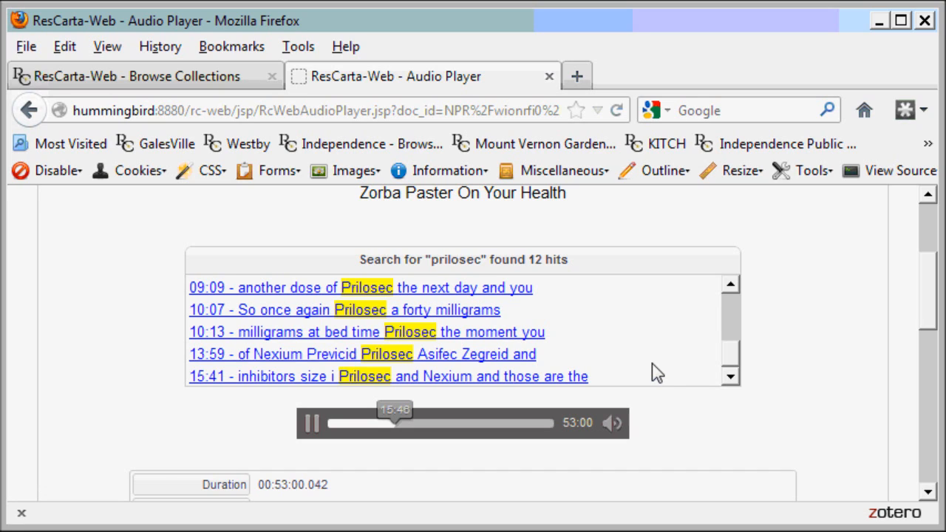
left_click(312, 425)
scroll(930, 301, "up", 4)
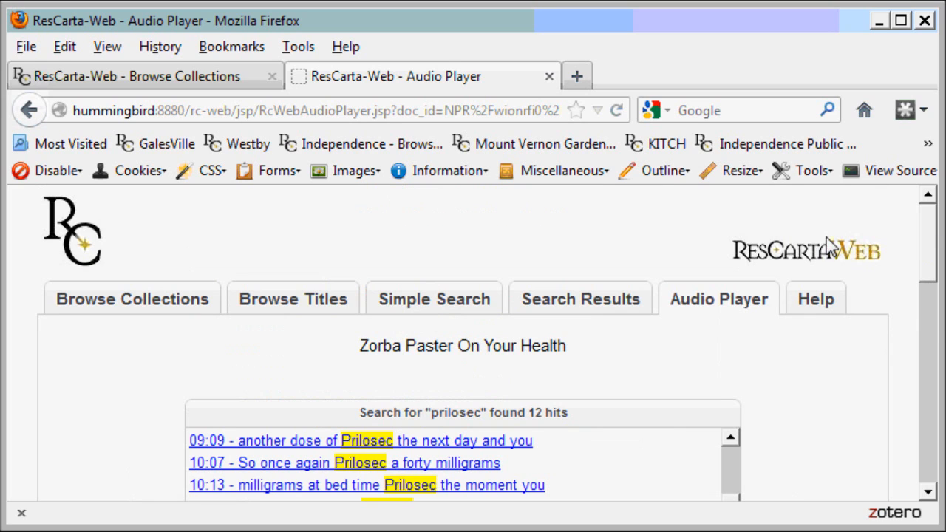
Run a Simple Search for 'photo' in body text across all collections.
left_click(435, 303)
left_click_drag(384, 412, 298, 419)
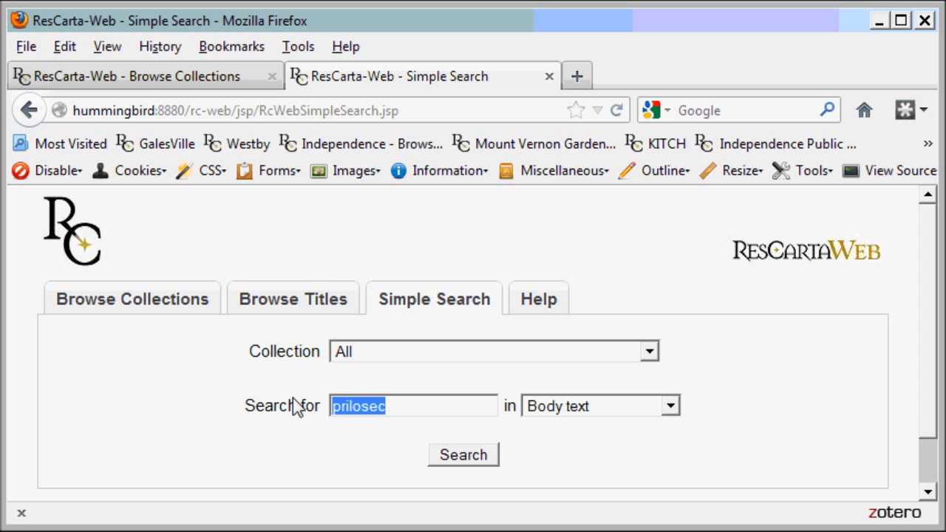
type("photo")
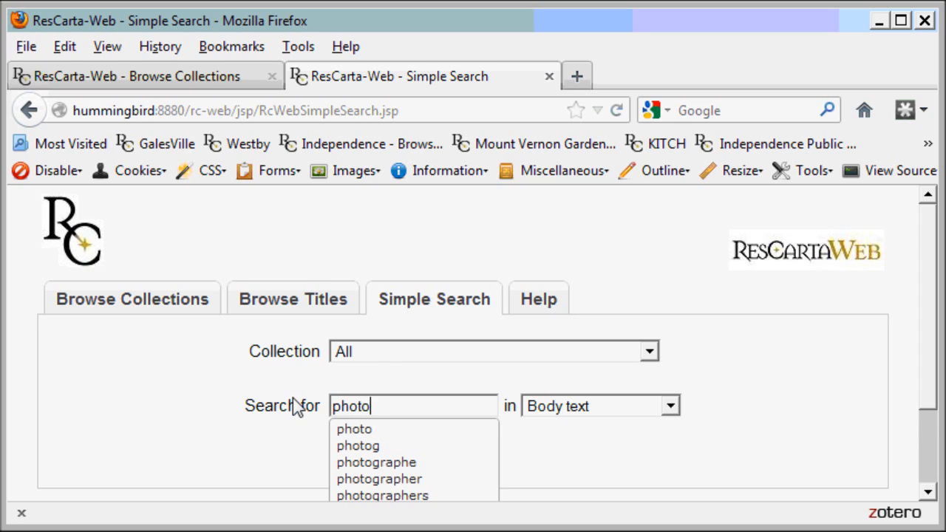
left_click(346, 427)
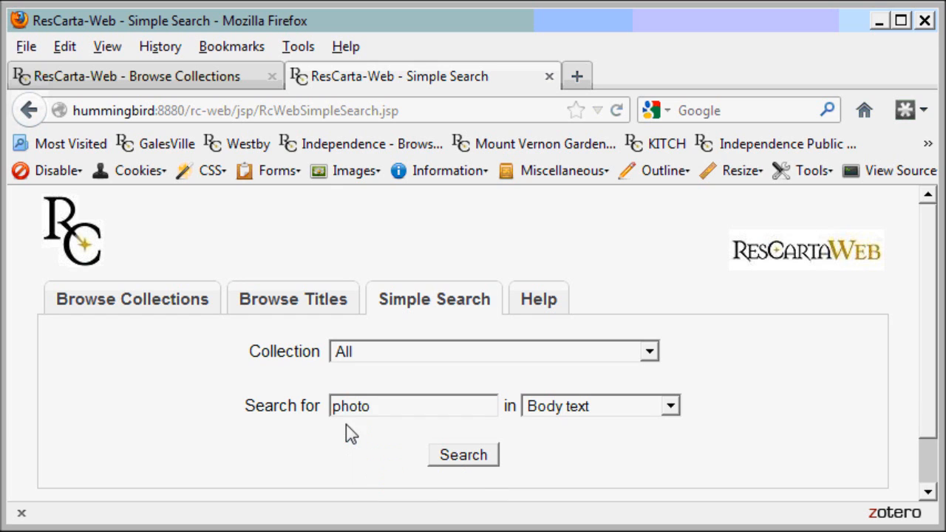
left_click(454, 457)
Look over the 18 matching titles, then go back to the Simple Search form.
scroll(364, 412, "down", 5)
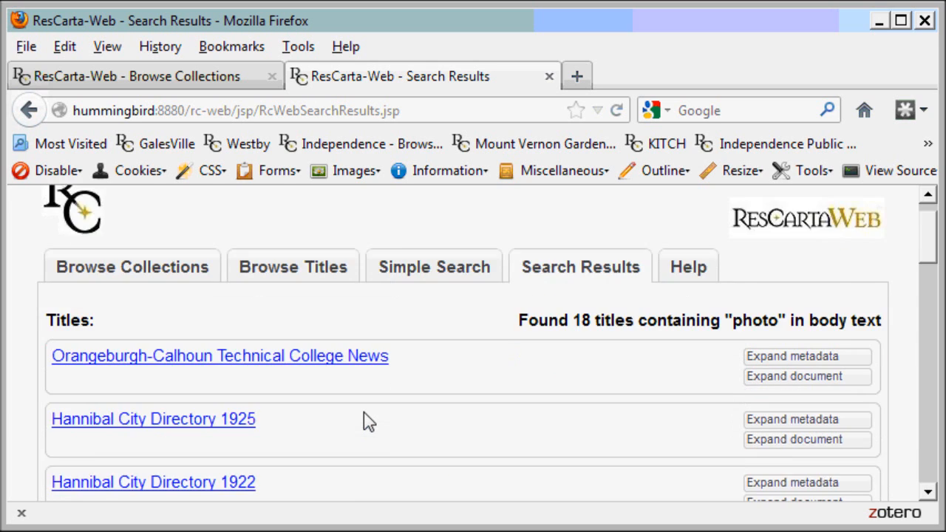
scroll(364, 414, "down", 15)
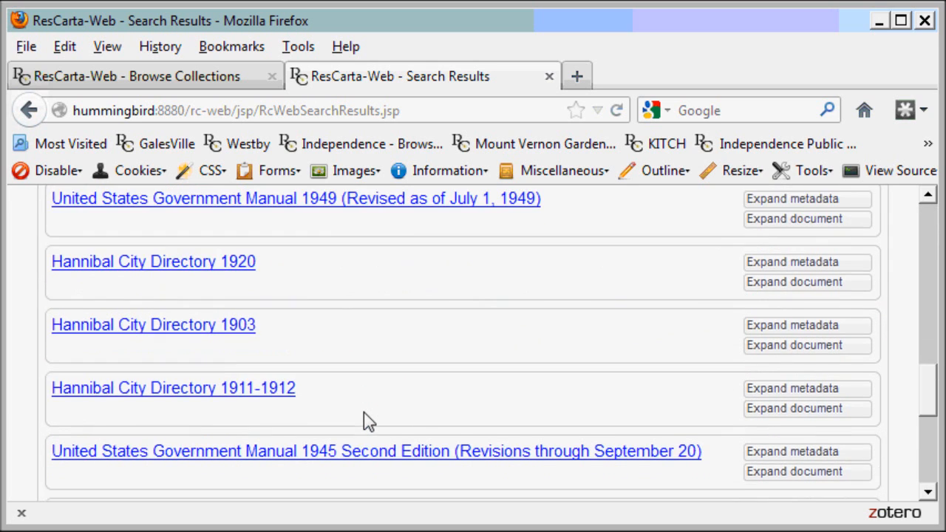
scroll(363, 414, "up", 20)
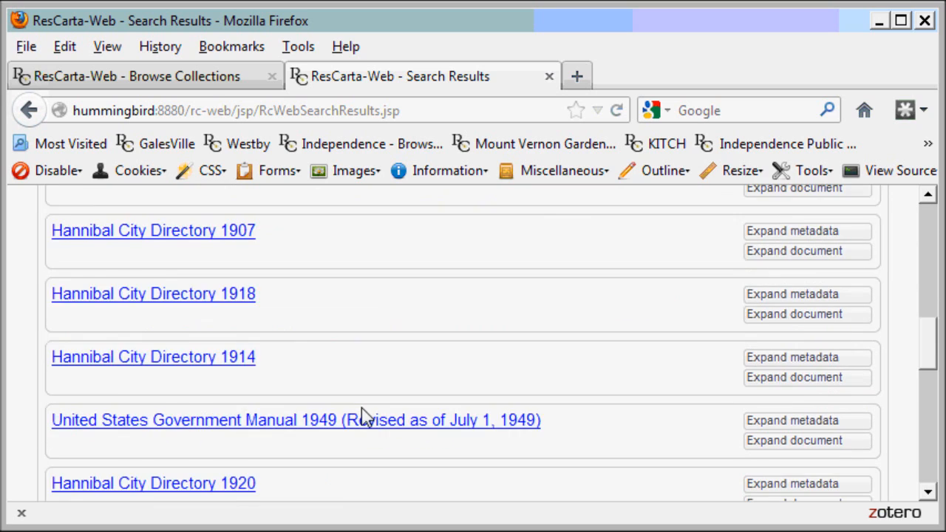
left_click(418, 309)
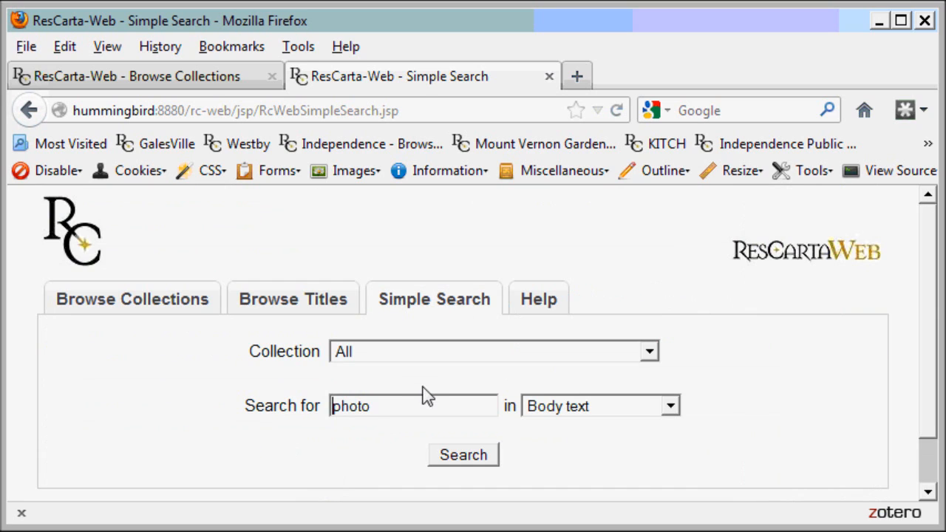
Search body text for 'public' and scroll through the 61 results.
left_click_drag(391, 408, 301, 411)
type("p")
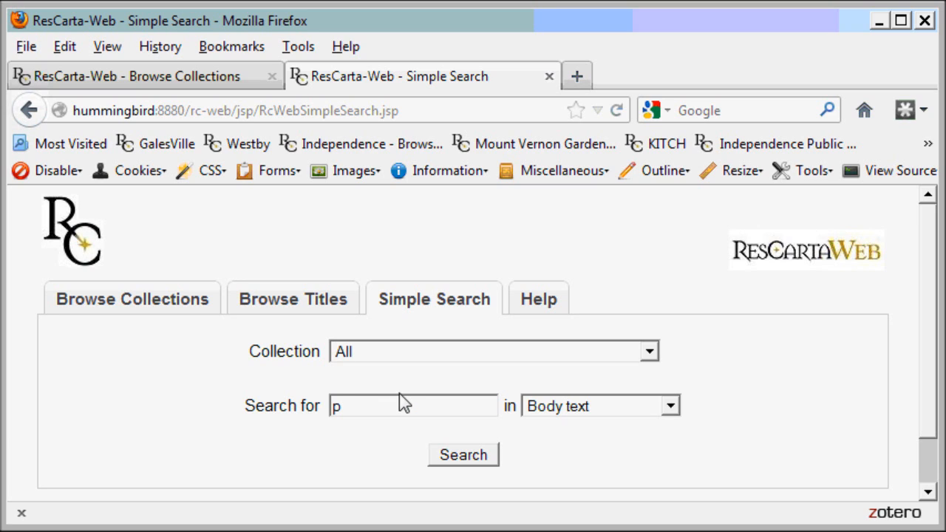
type("ublic")
key("Return")
scroll(377, 412, "down", 5)
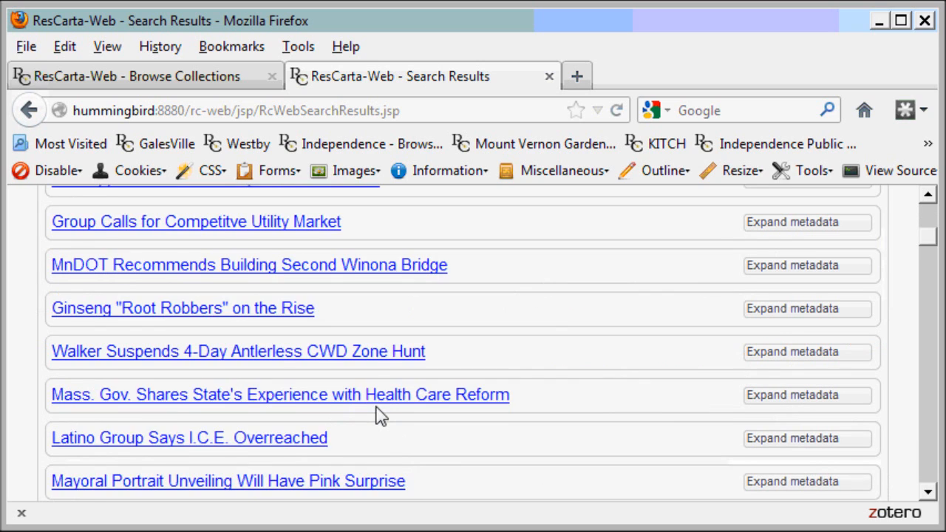
scroll(377, 413, "down", 2)
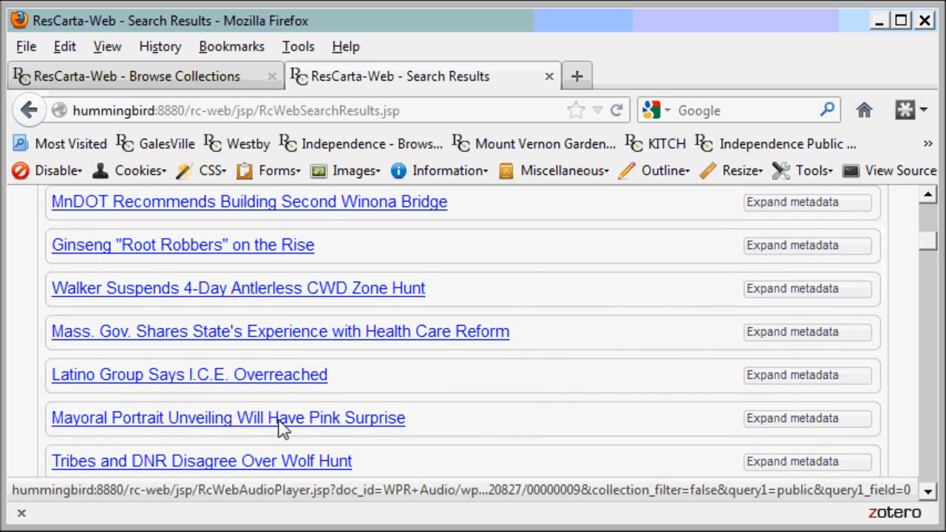
scroll(296, 399, "up", 10)
View City of Onalaska Code of Ordinances fitted to width, then return to Search Results.
left_click(232, 394)
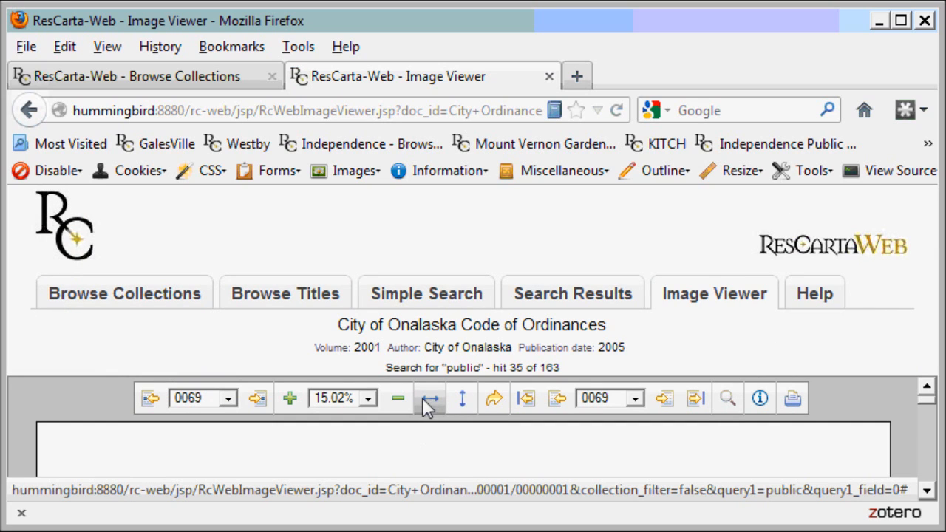
left_click(429, 400)
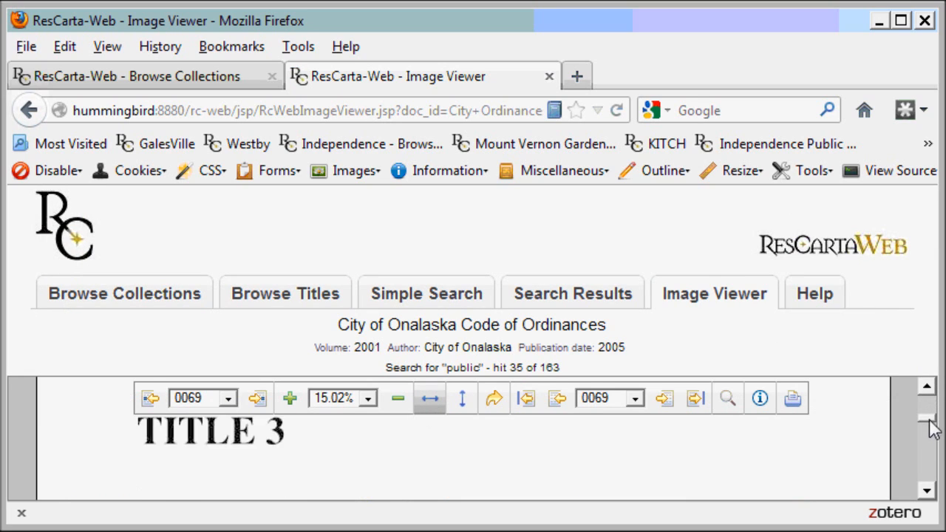
left_click_drag(931, 429, 932, 433)
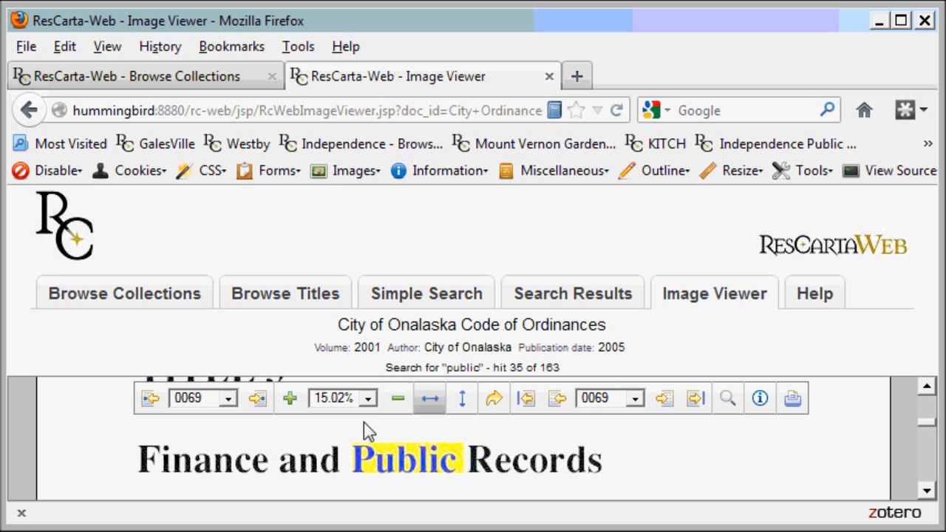
left_click(526, 309)
scroll(352, 433, "down", 10)
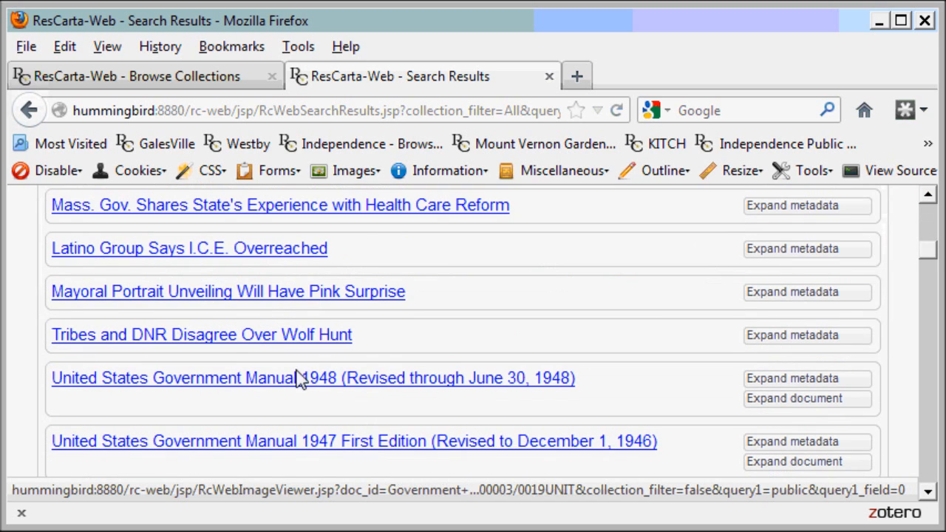
Play Latino Group Says I.C.E. Overreached from its 01:30 'public' hit, then pause at 1:35.
left_click(224, 251)
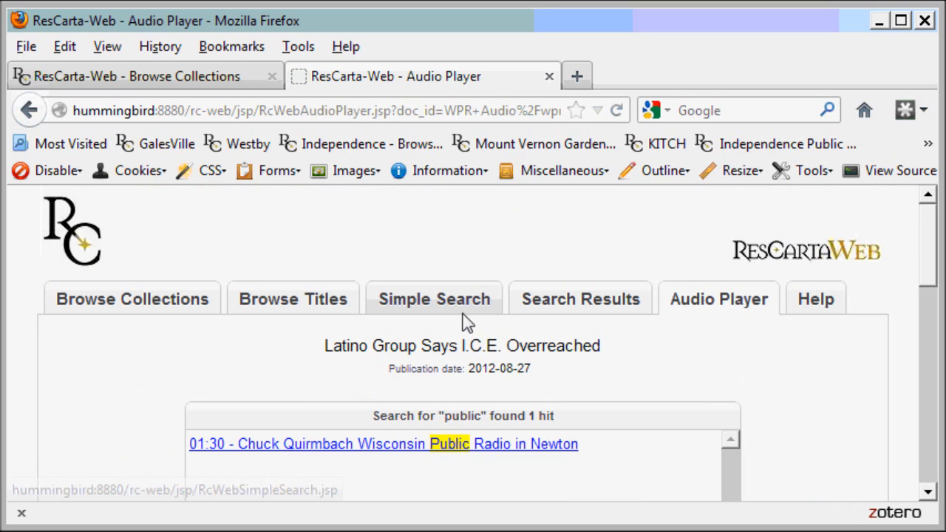
left_click_drag(924, 260, 925, 301)
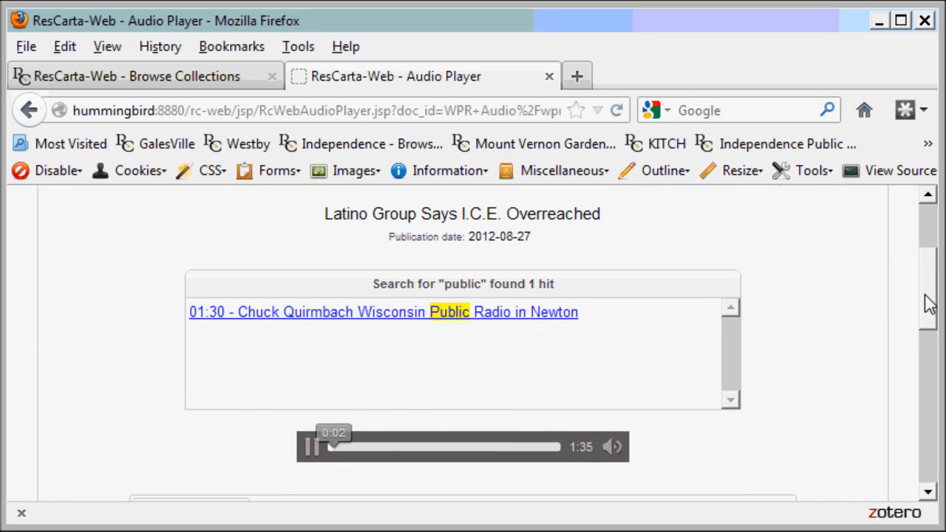
left_click(408, 320)
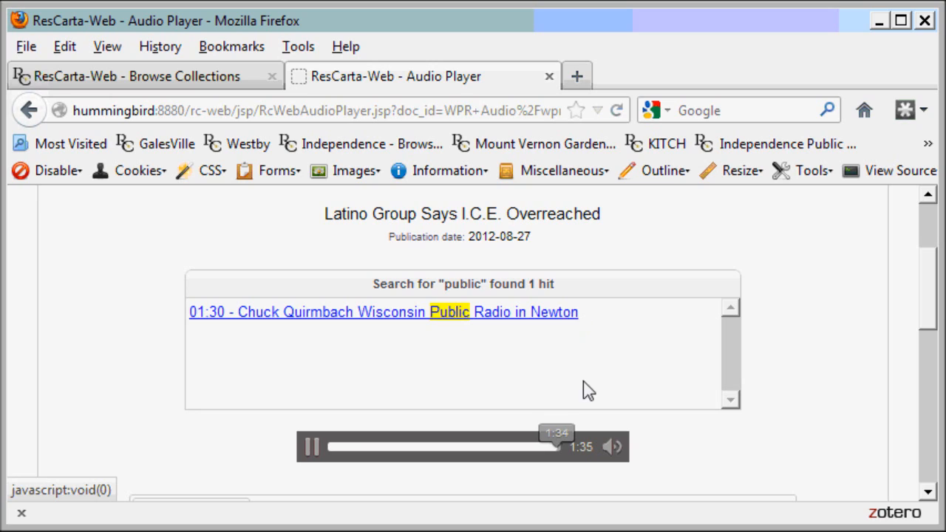
left_click(312, 448)
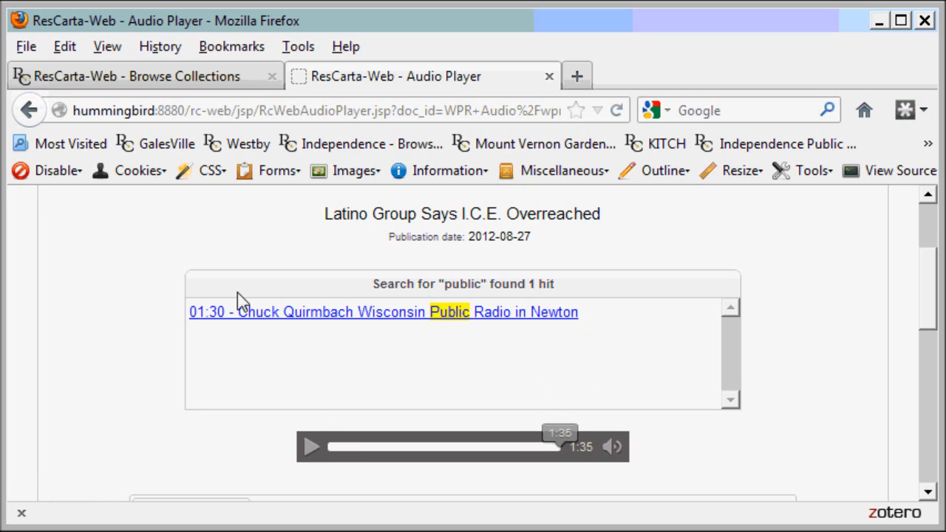